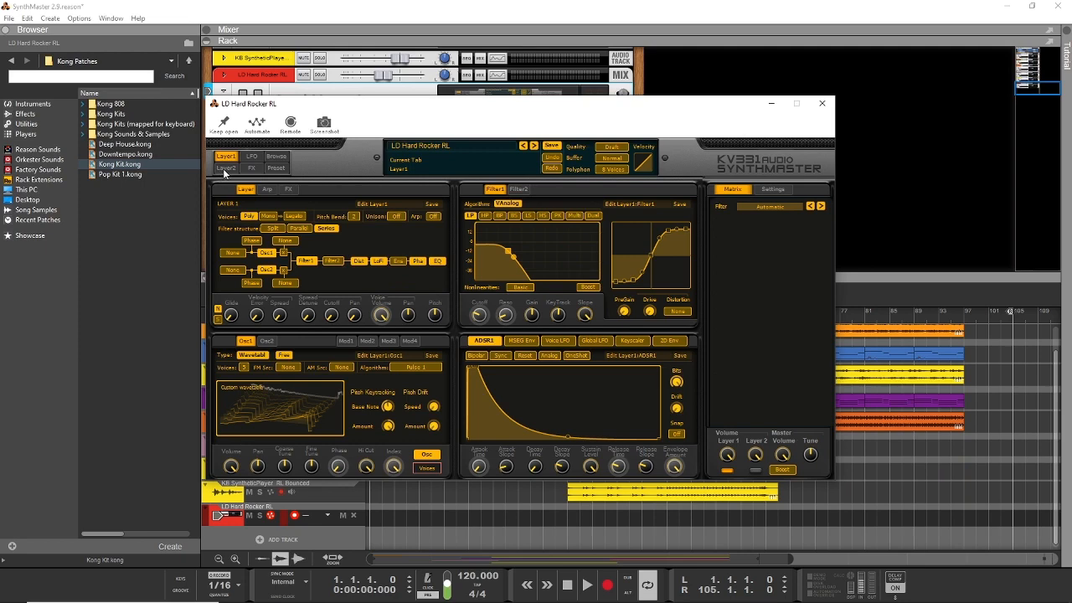
Step: Check layer 2 and layer 1 of the LD Hard Rocker RL patch and close its plug-in window
left_click(225, 168)
left_click(226, 158)
left_click_drag(748, 109, 795, 153)
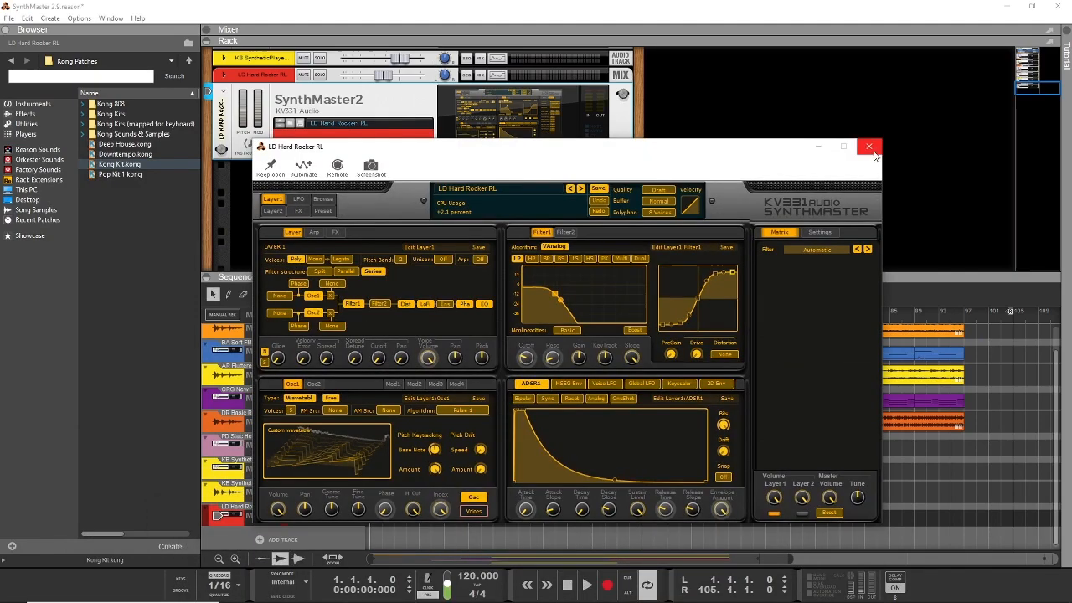
left_click(870, 147)
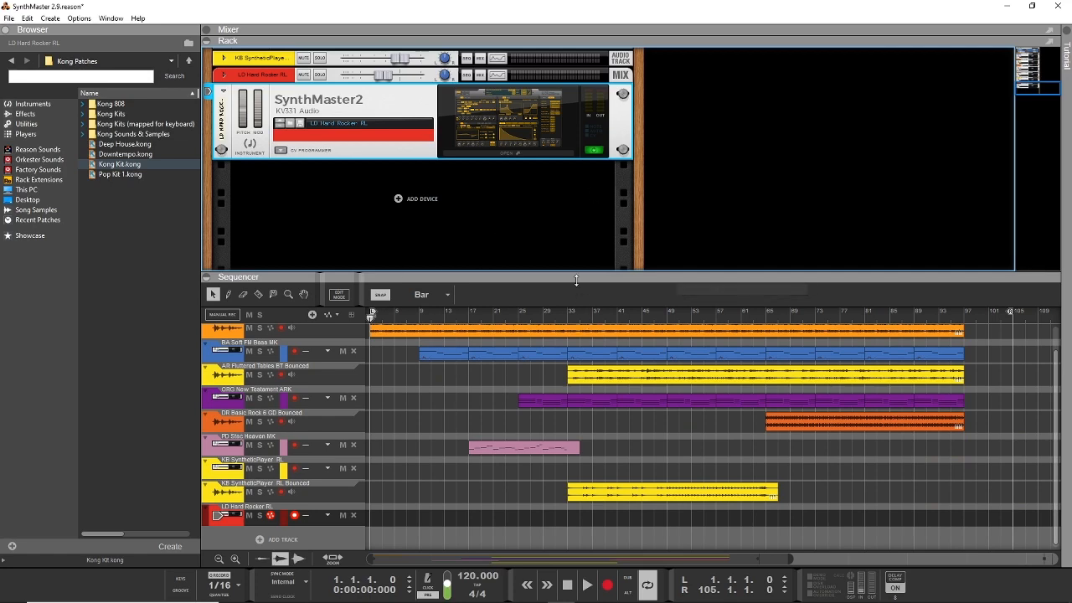
Step: Enlarge the sequencer area and show the browser's instruments with Reason Devices collapsed so the KV331 Audio plug-ins are listed
left_click_drag(576, 276, 573, 230)
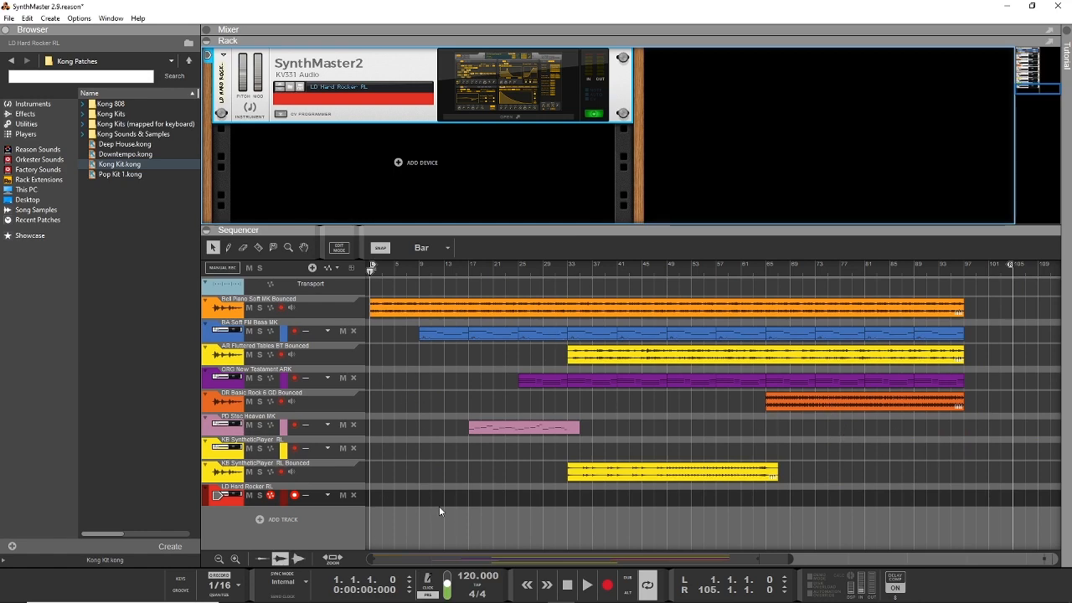
left_click(33, 104)
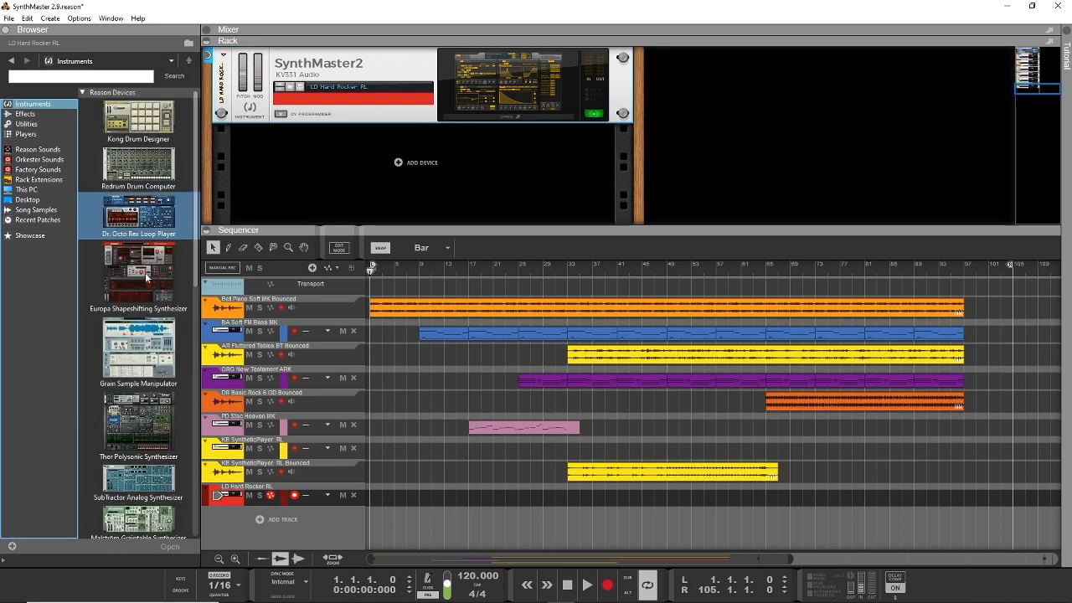
left_click(81, 92)
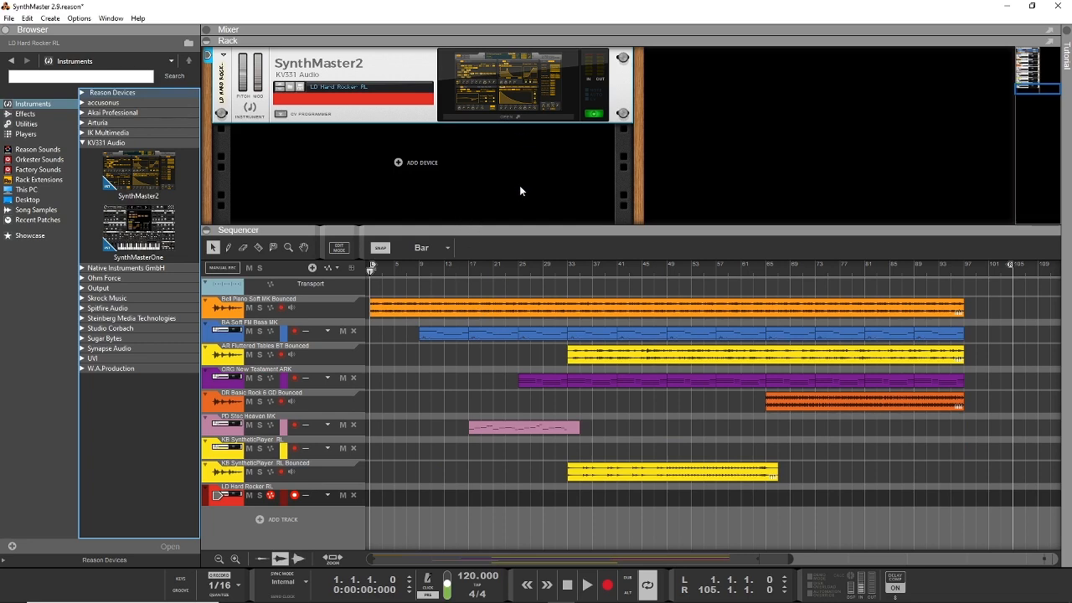
Step: Play the song from bar 1 with the LD Hard Rocker RL SynthMaster2 editor open and moved aside, and stop playback
left_click(587, 585)
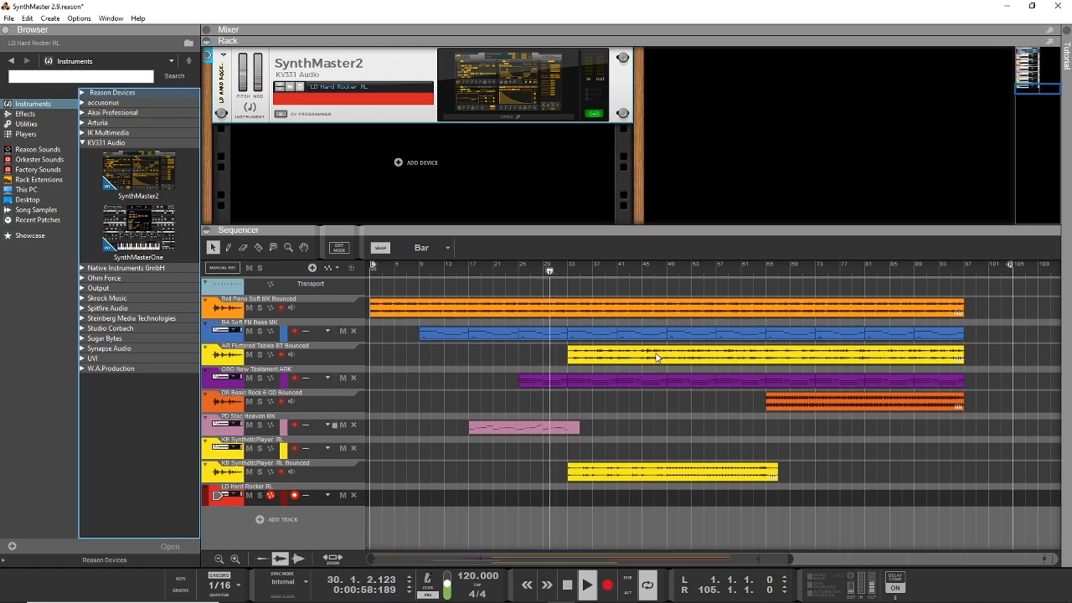
left_click(509, 118)
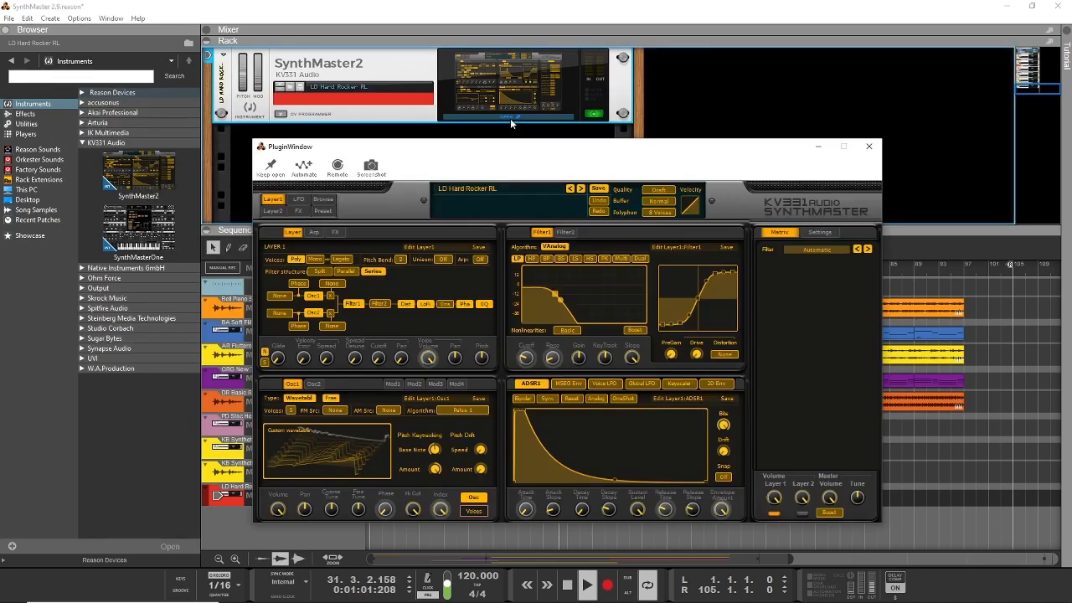
left_click_drag(515, 149, 160, 96)
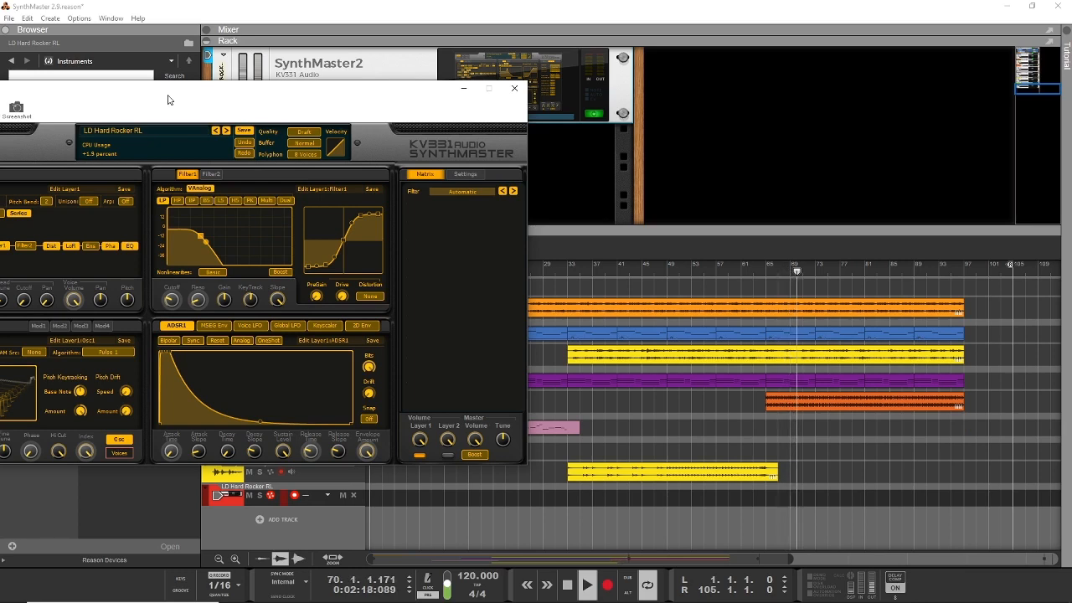
left_click(569, 585)
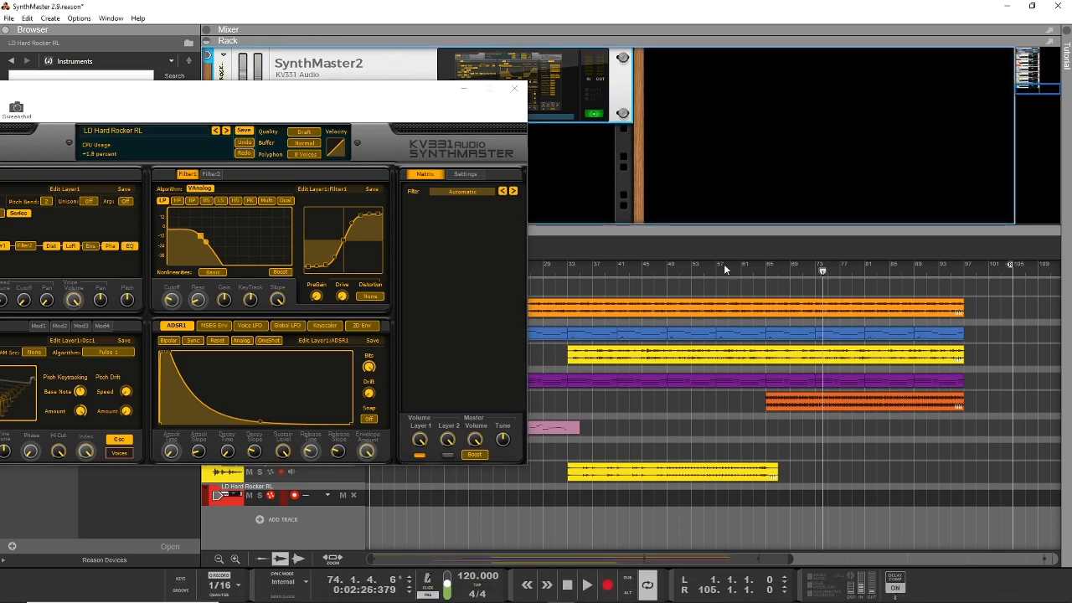
Step: Move the plug-in window clear of the rack device and audition the song from bar 65
left_click_drag(426, 97, 218, 153)
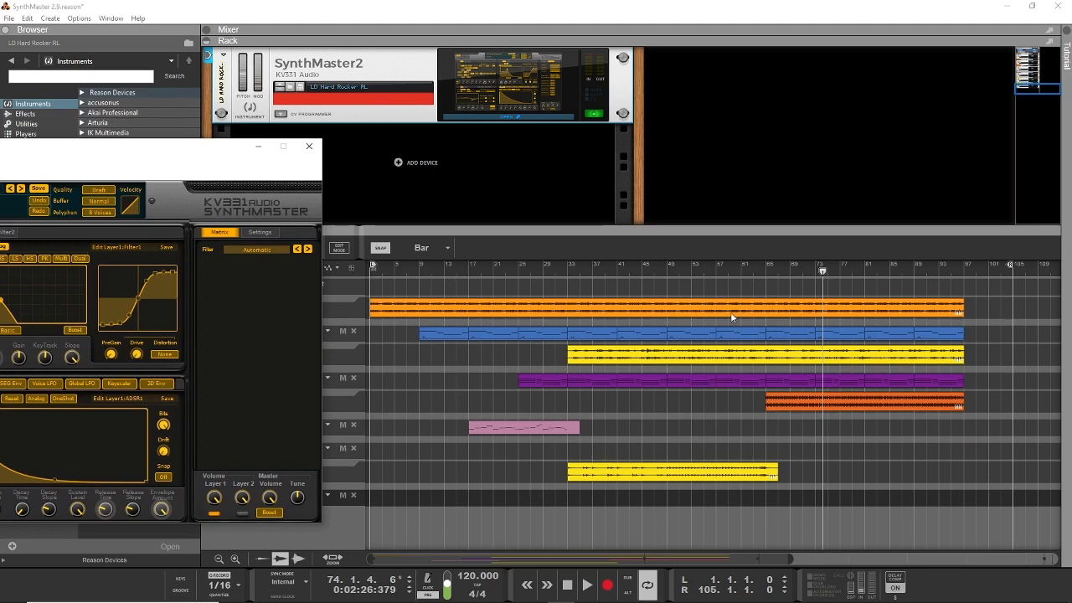
left_click(767, 267)
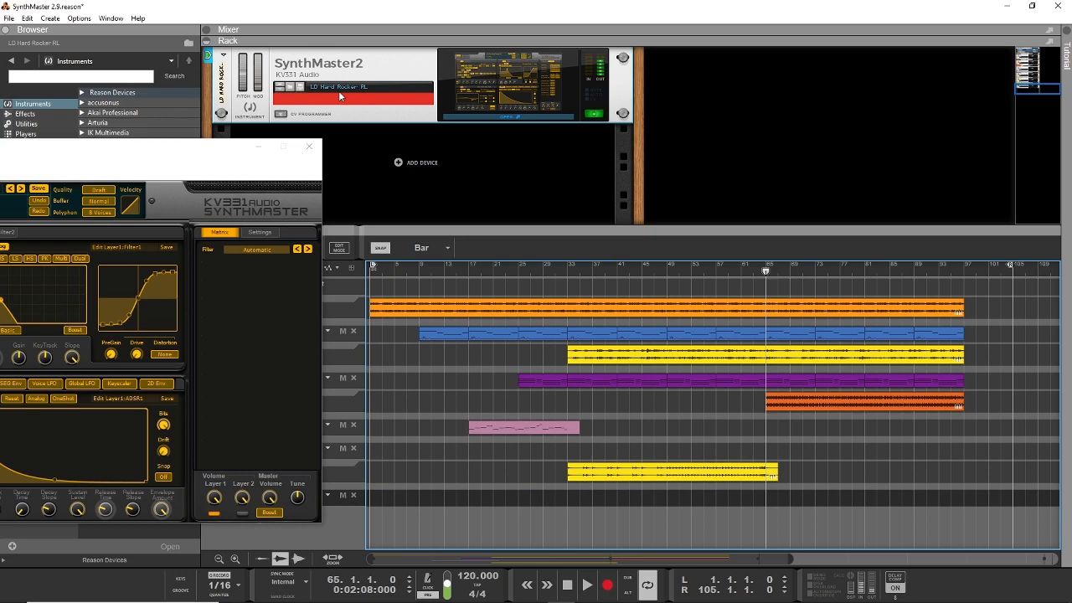
left_click(588, 586)
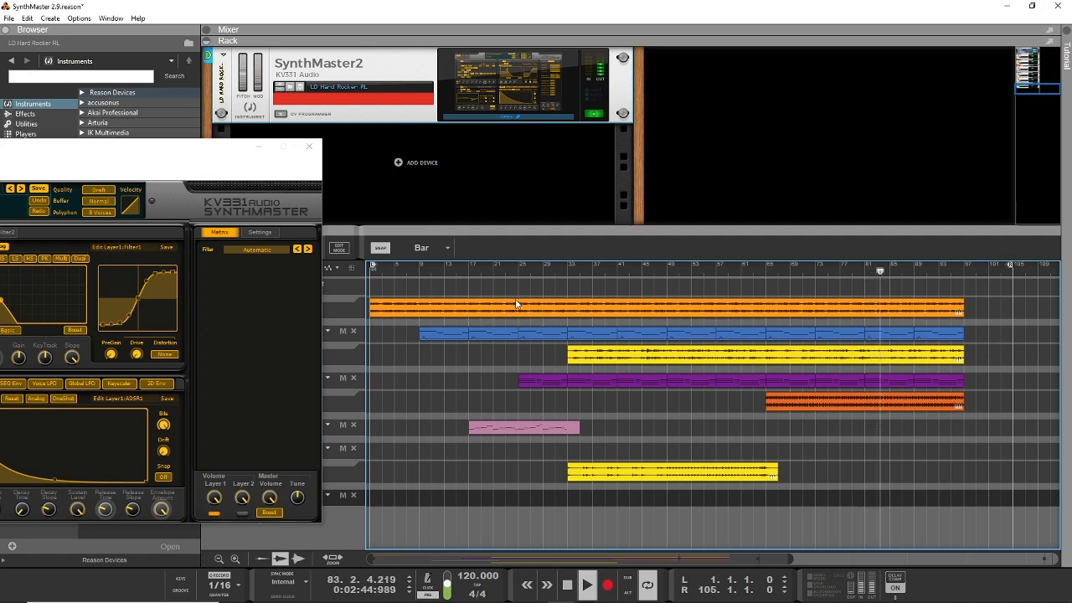
left_click(766, 272)
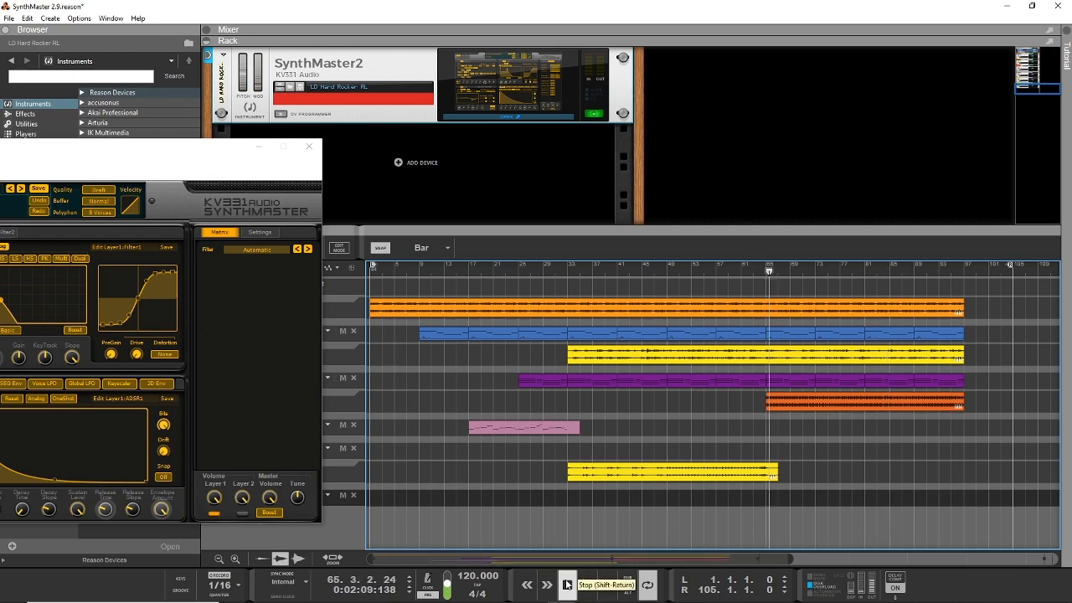
Step: Record a take on the LD Hard Rocker RL track, starting playback at bar 65 and punching in at bar 67, until about bar 102
left_click(765, 270)
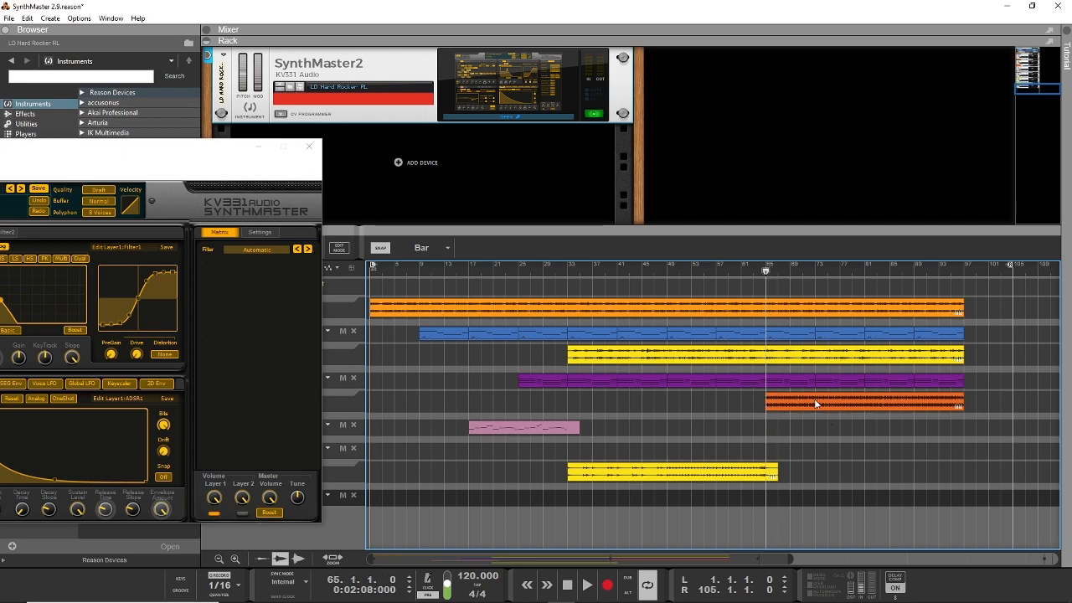
left_click_drag(203, 154, 209, 130)
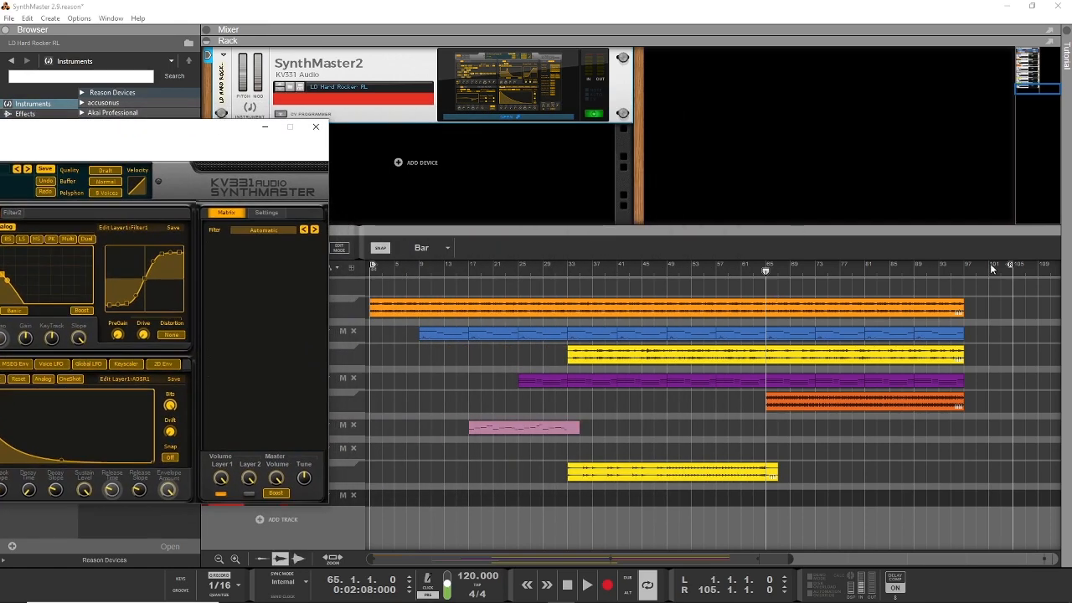
left_click(373, 267)
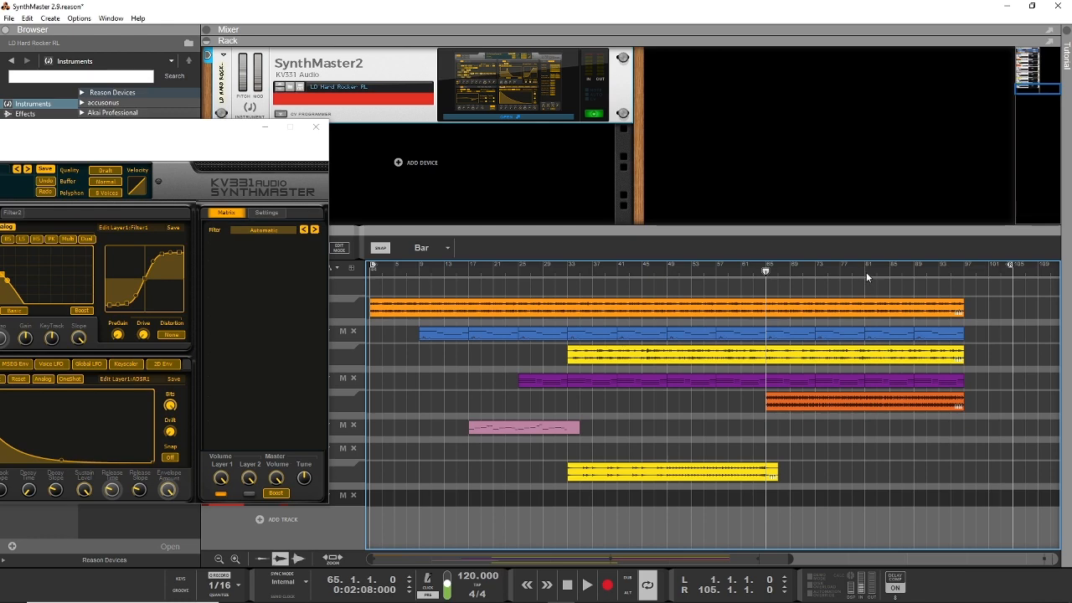
left_click(588, 591)
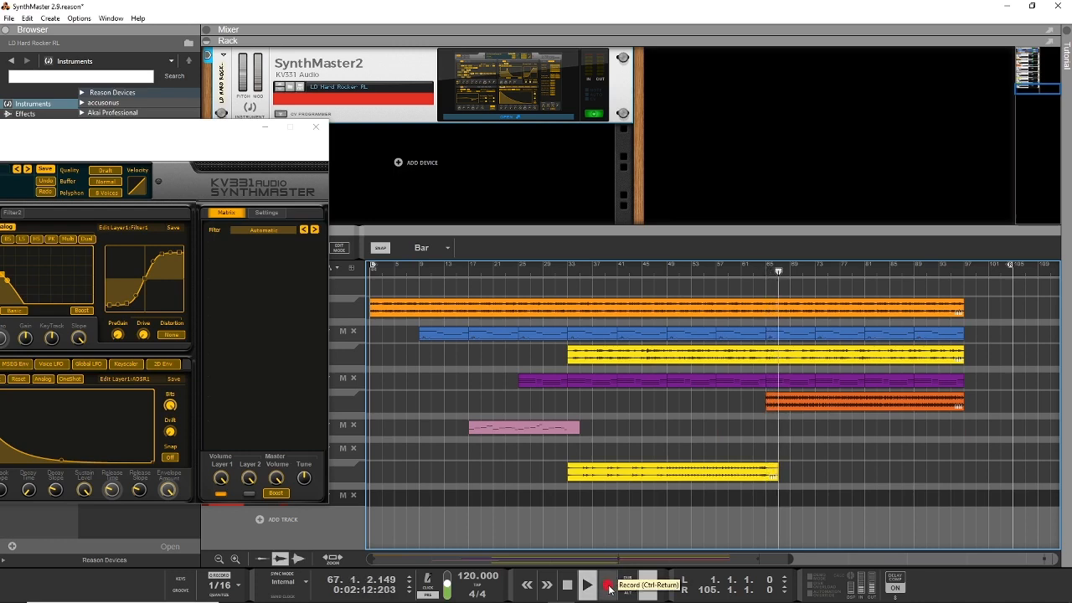
left_click(609, 588)
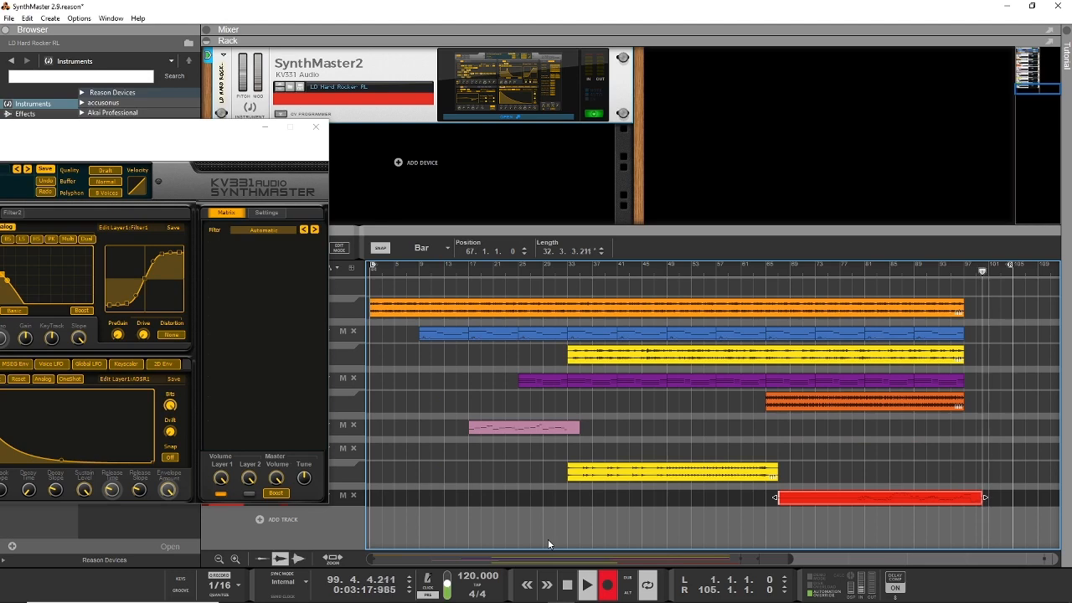
left_click(567, 585)
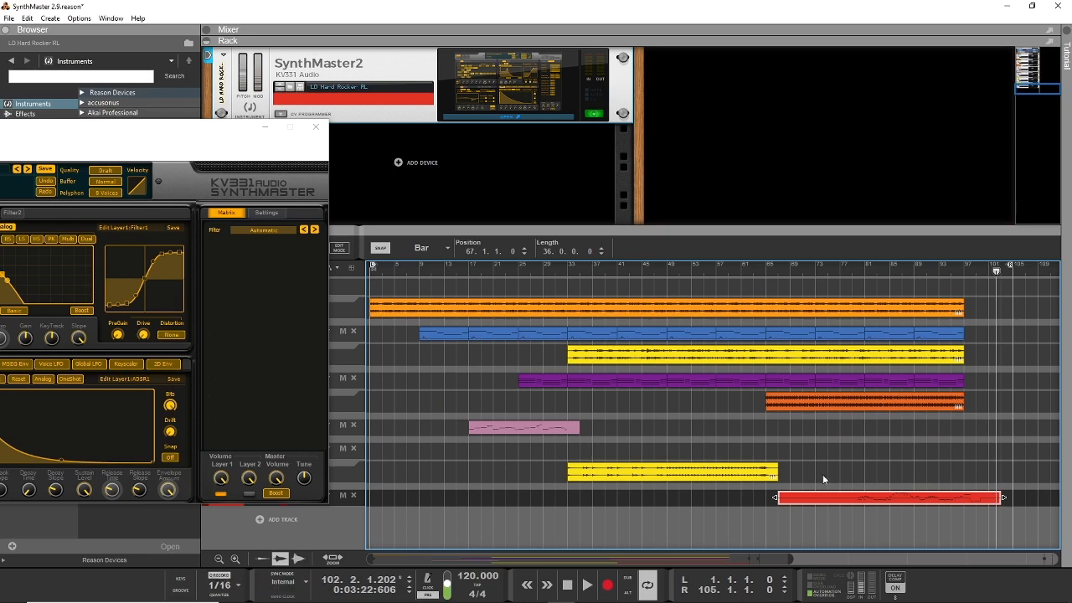
Step: Play back the recorded LD Hard Rocker RL take from bar 65 and stop around bar 90
left_click(768, 269)
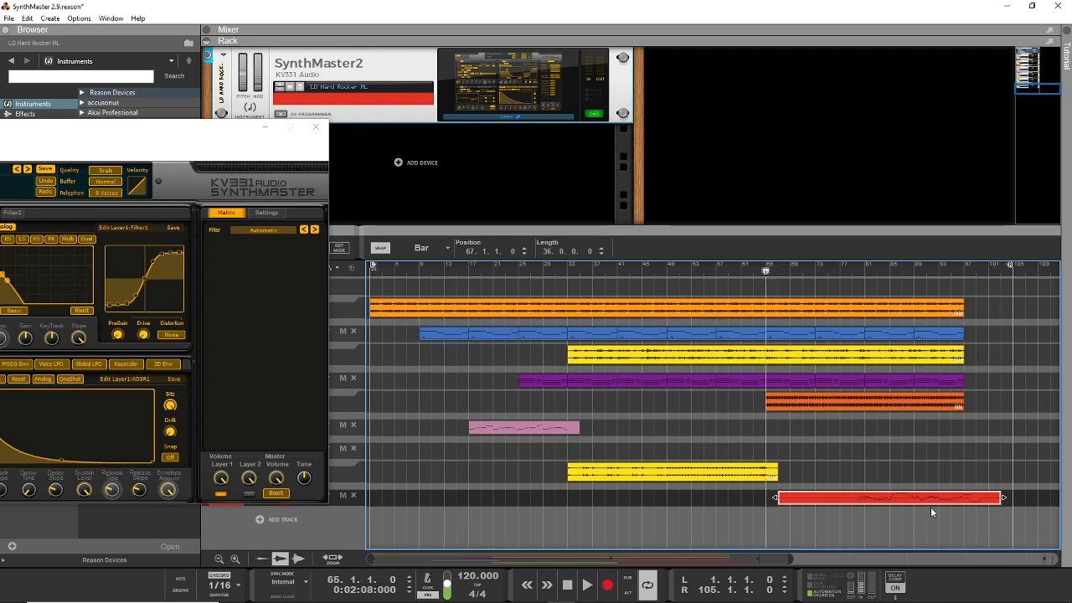
left_click(587, 584)
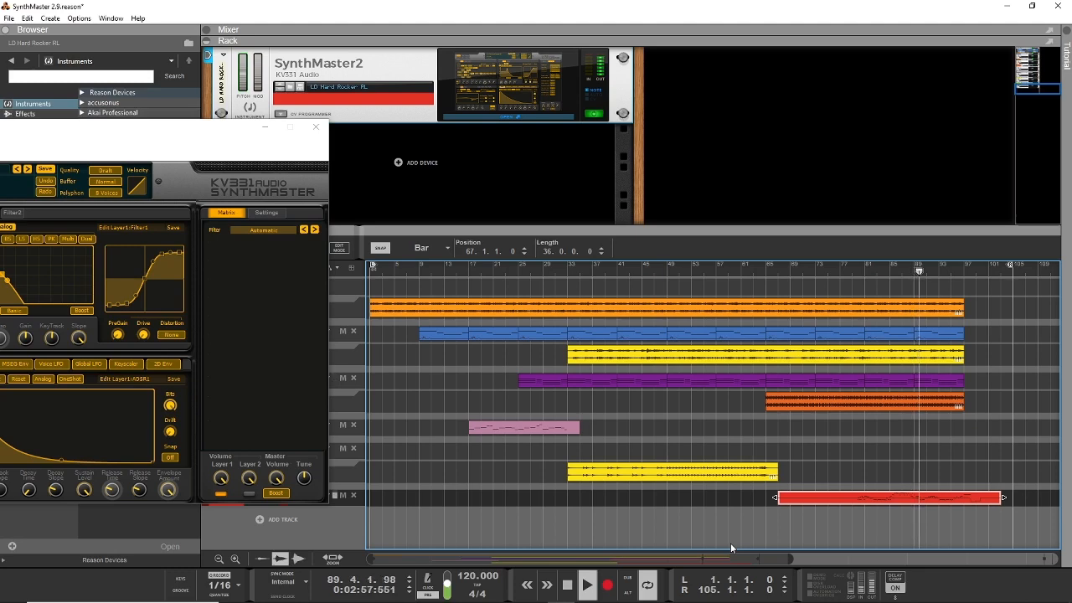
left_click(566, 584)
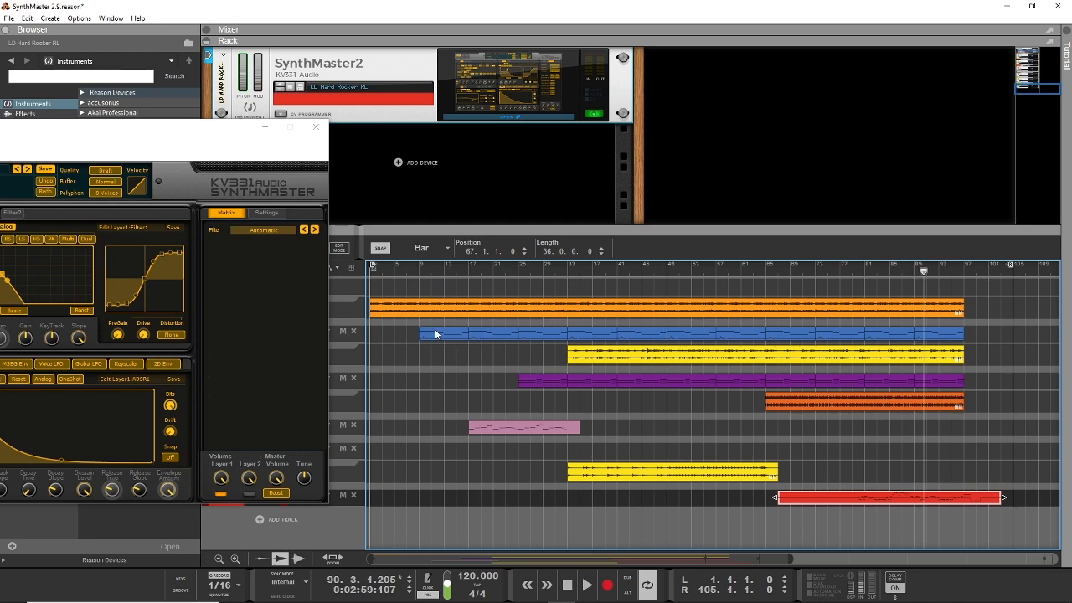
Step: Close the plug-in window, listen to the BA Soft FM Bass MK track soloed from bar 9, and unsolo it
left_click(315, 127)
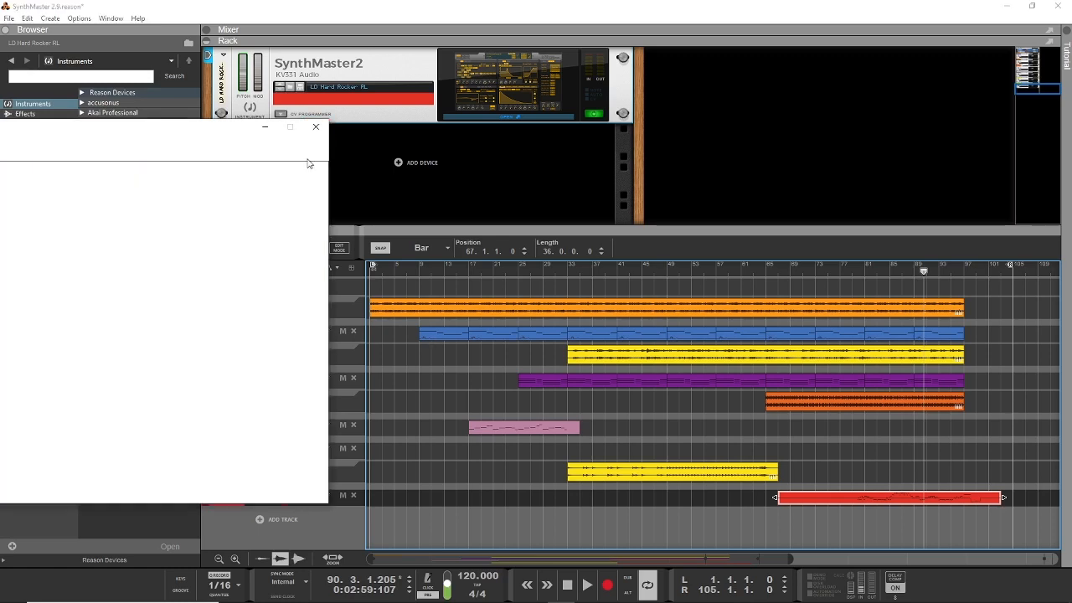
left_click(420, 271)
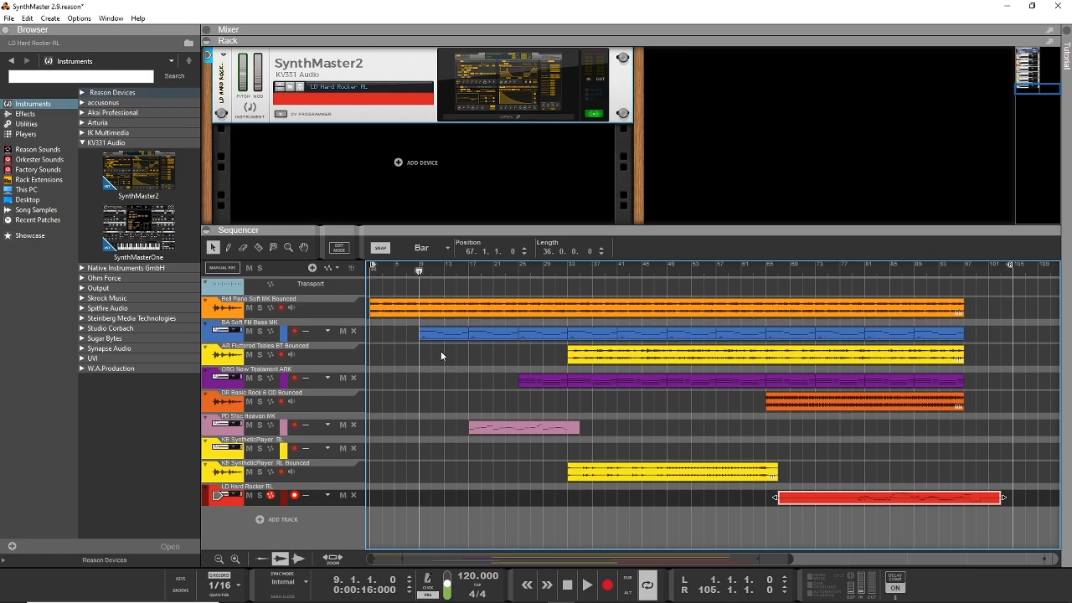
left_click(261, 331)
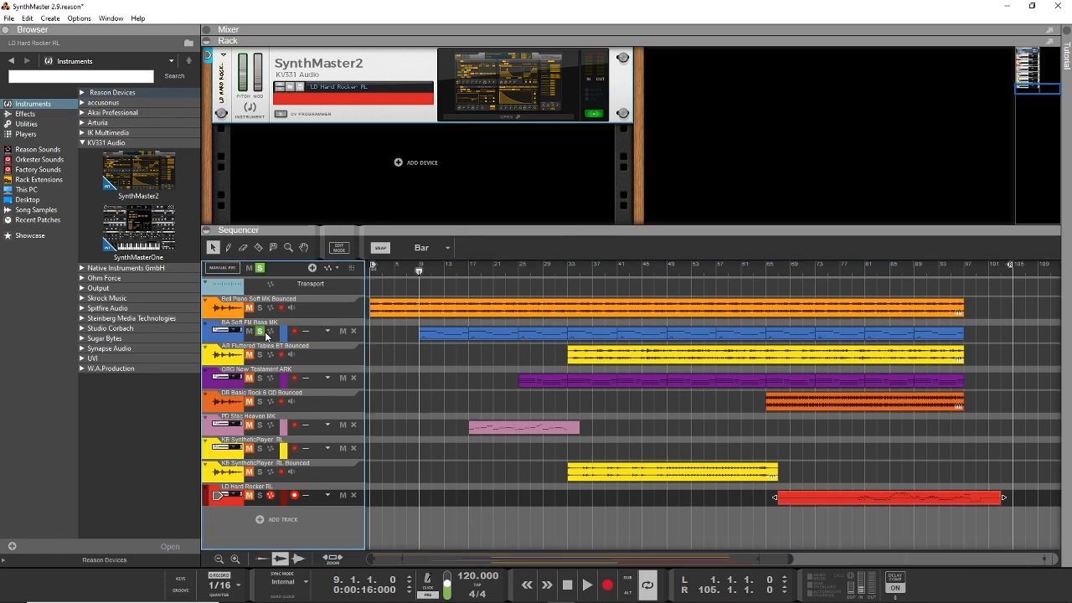
left_click(586, 584)
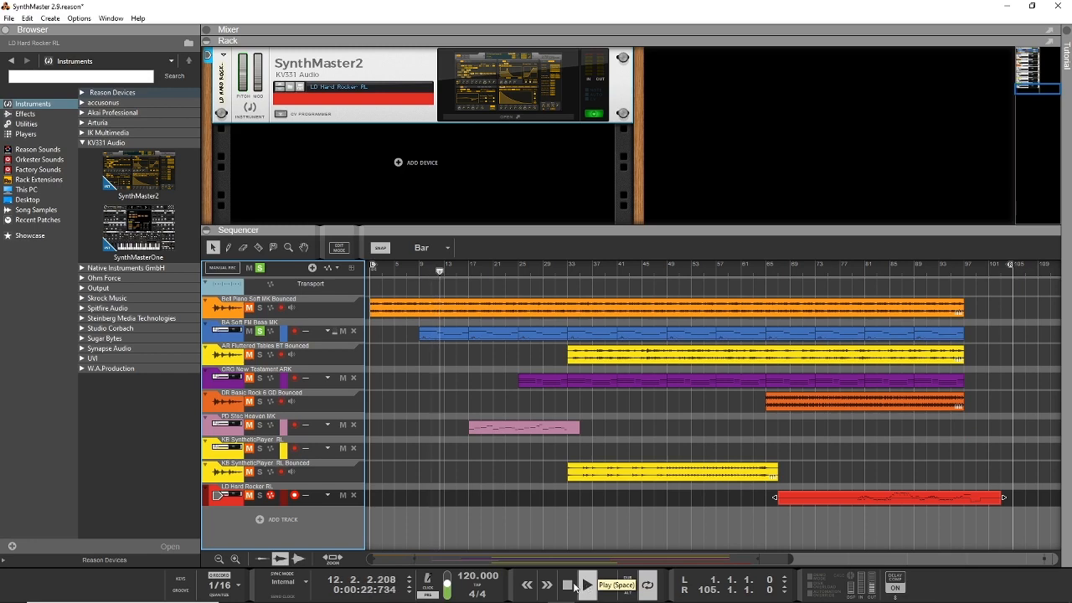
left_click(571, 586)
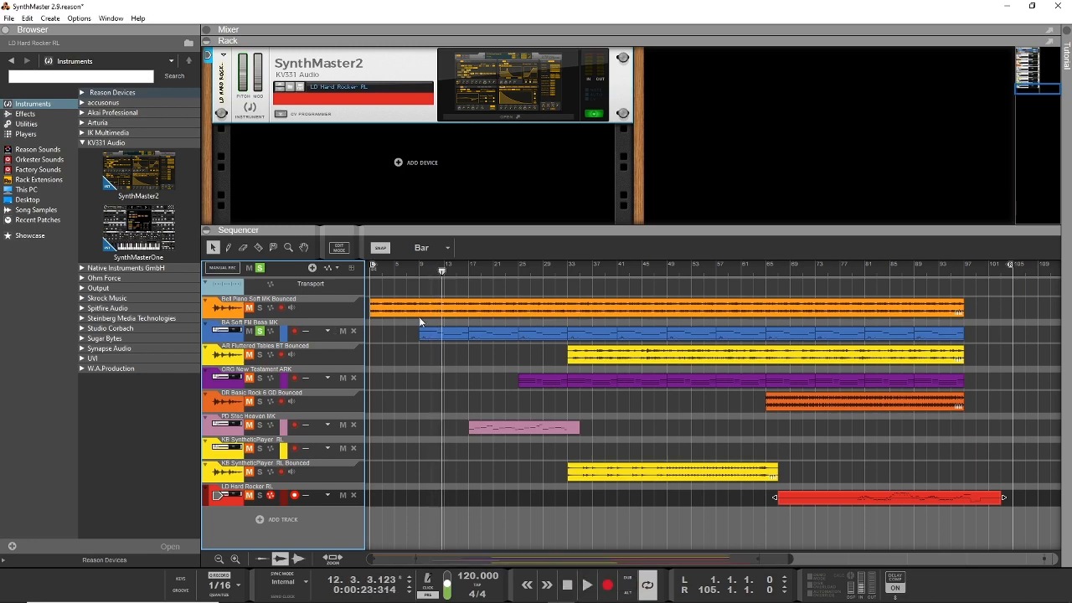
left_click(419, 272)
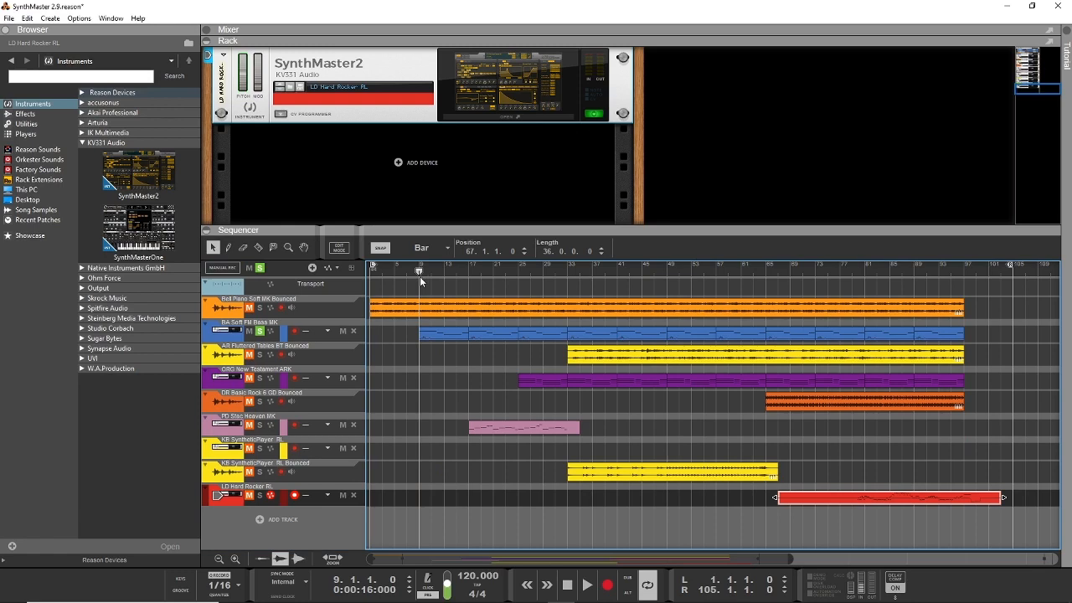
left_click(260, 332)
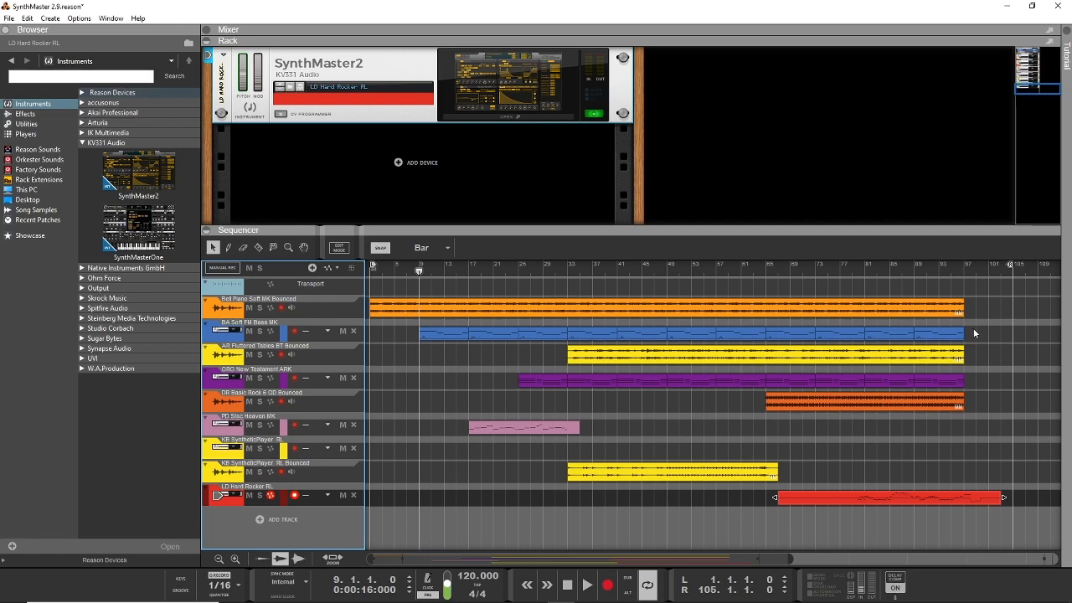
Step: Join all clips on the BA Soft FM Bass MK track and bounce the joined clip in place
left_click_drag(973, 328, 922, 333)
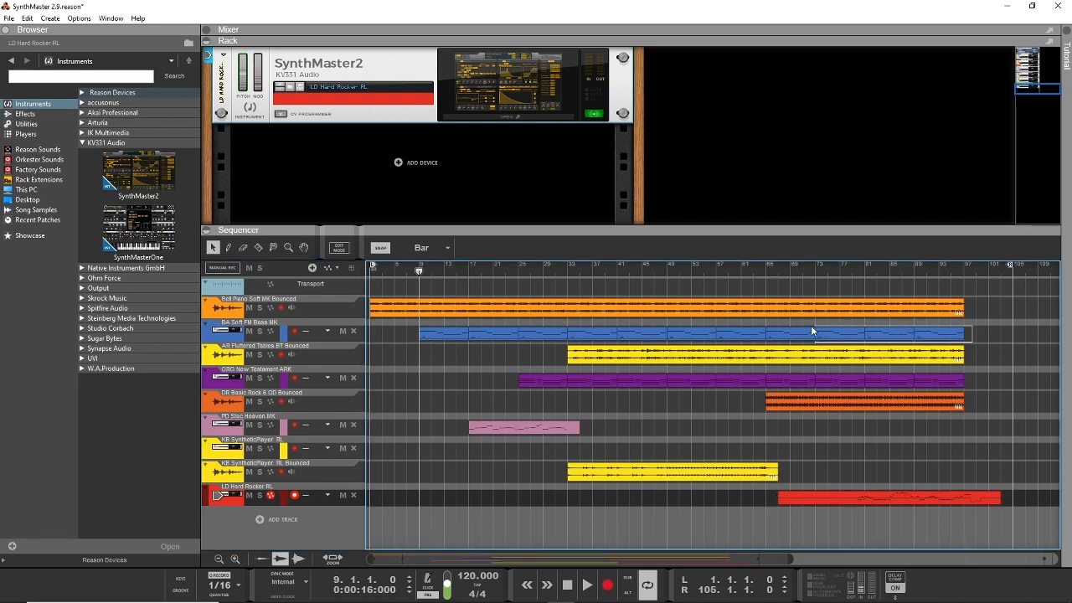
left_click_drag(551, 334, 418, 333)
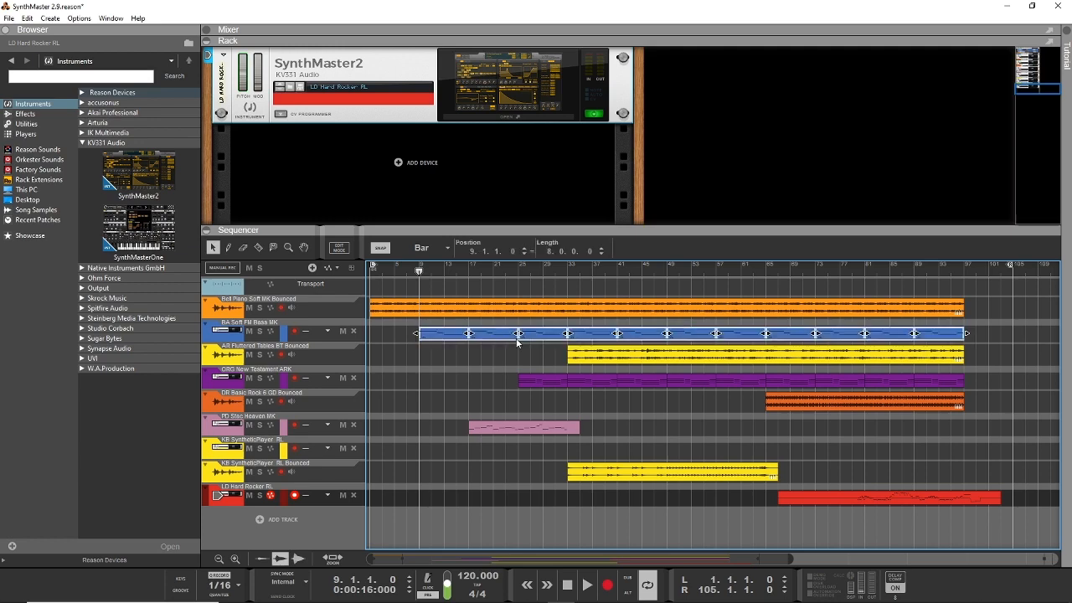
right_click(592, 336)
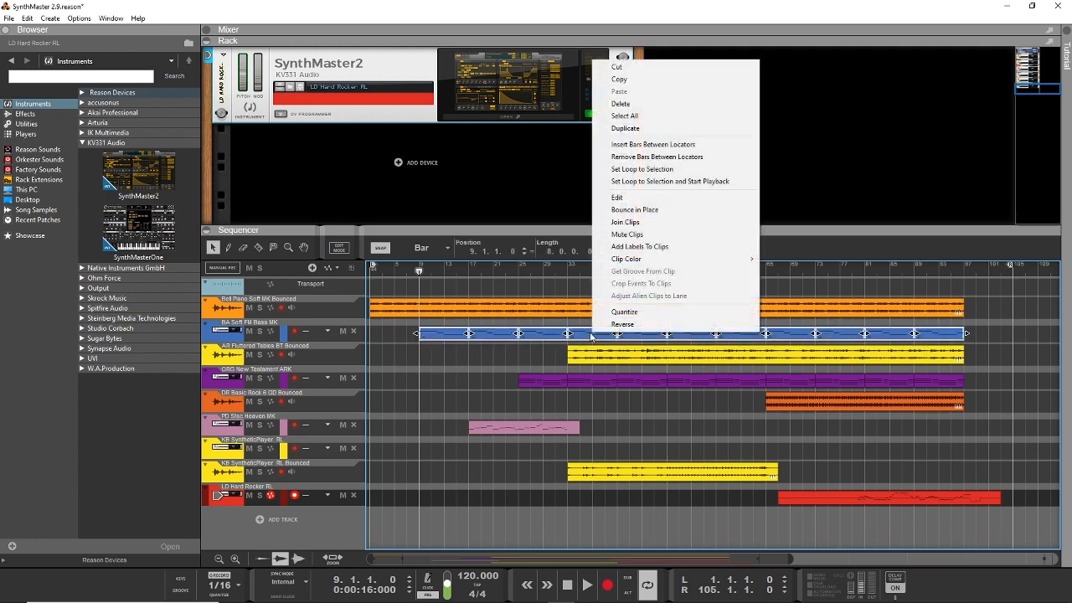
left_click(630, 222)
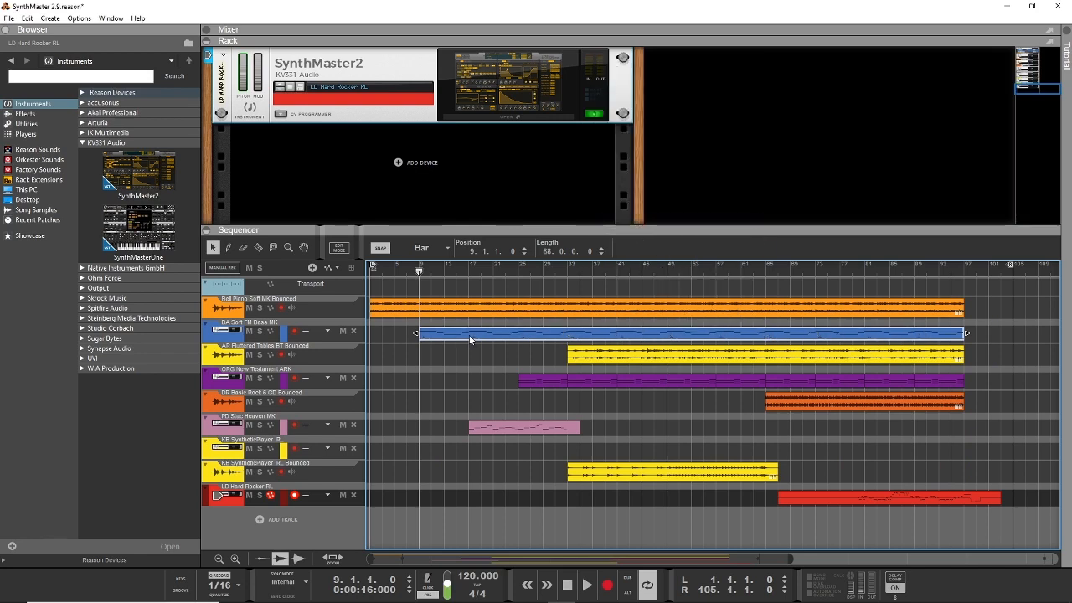
right_click(647, 333)
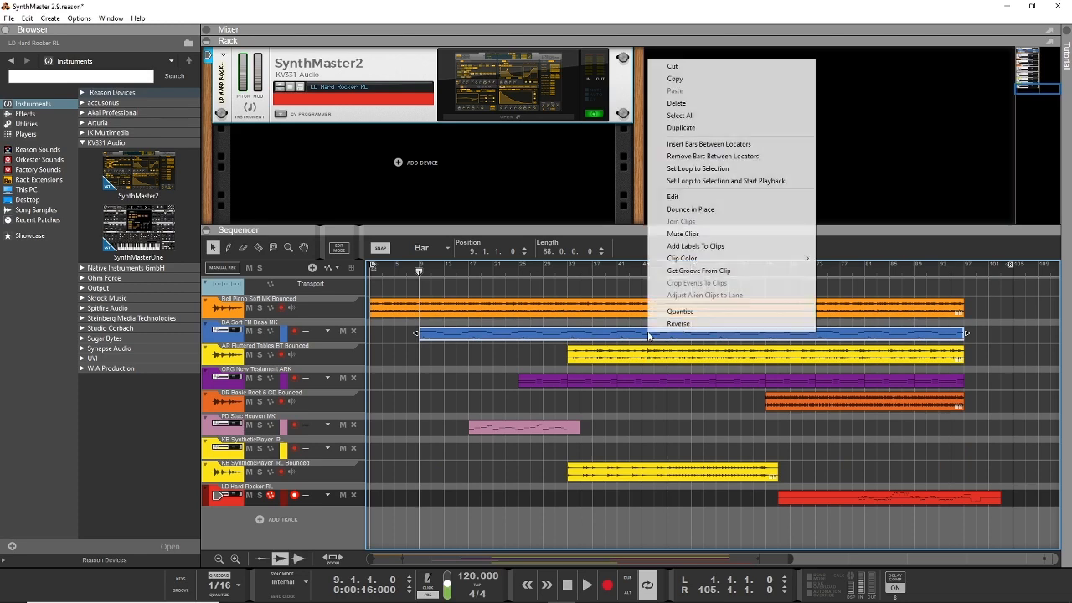
left_click(689, 209)
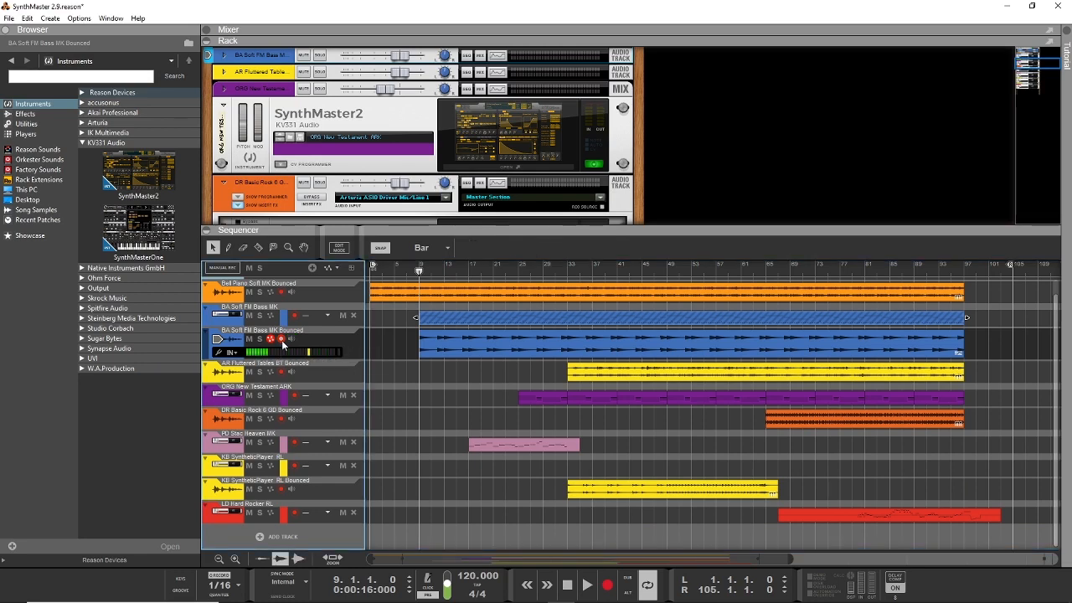
Step: Disarm recording on the BA Soft FM Bass MK Bounced track and delete the muted clip on the original BA Soft FM Bass MK track
left_click(282, 338)
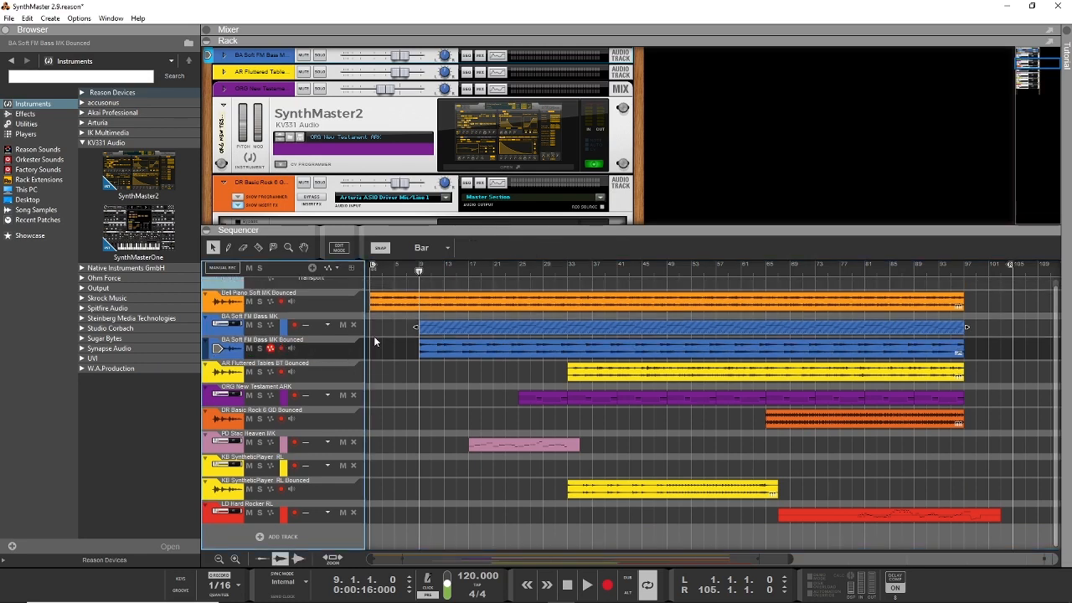
right_click(593, 327)
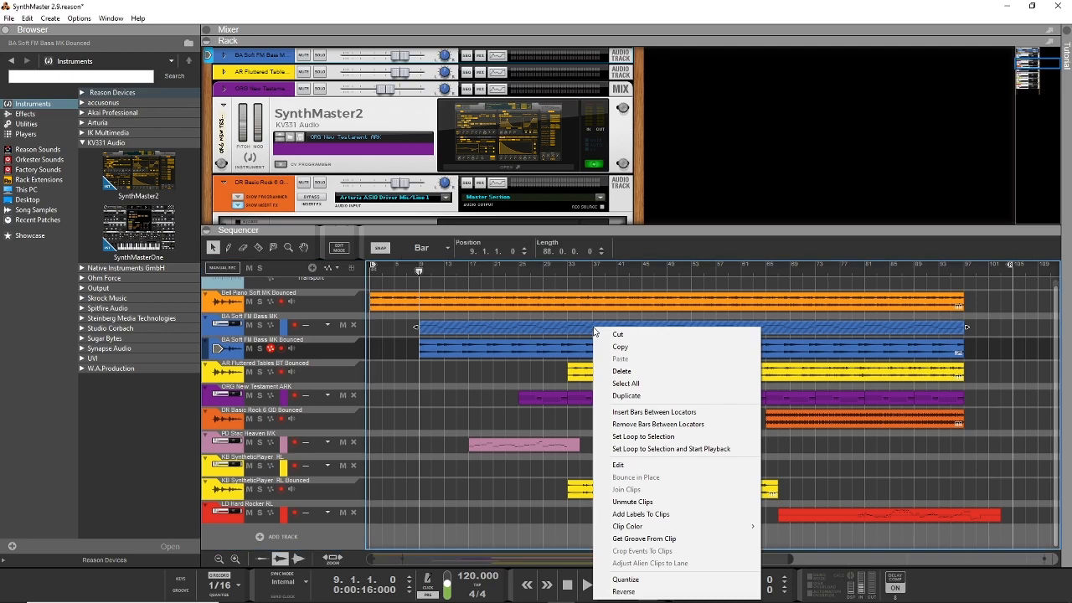
left_click(634, 372)
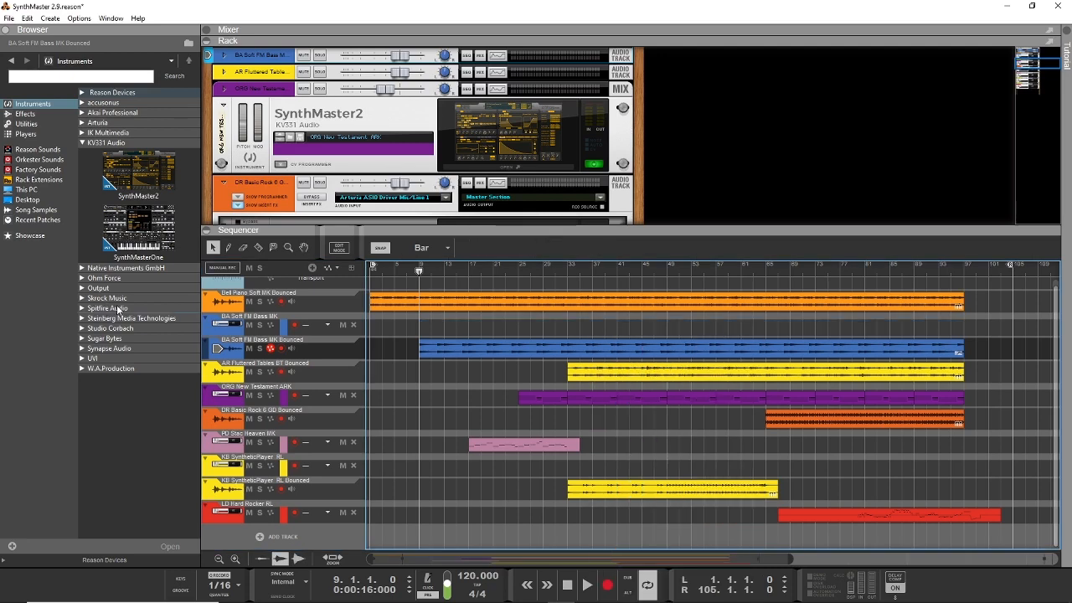
Step: Delete the original BA Soft FM Bass MK track together with its device
left_click(208, 329)
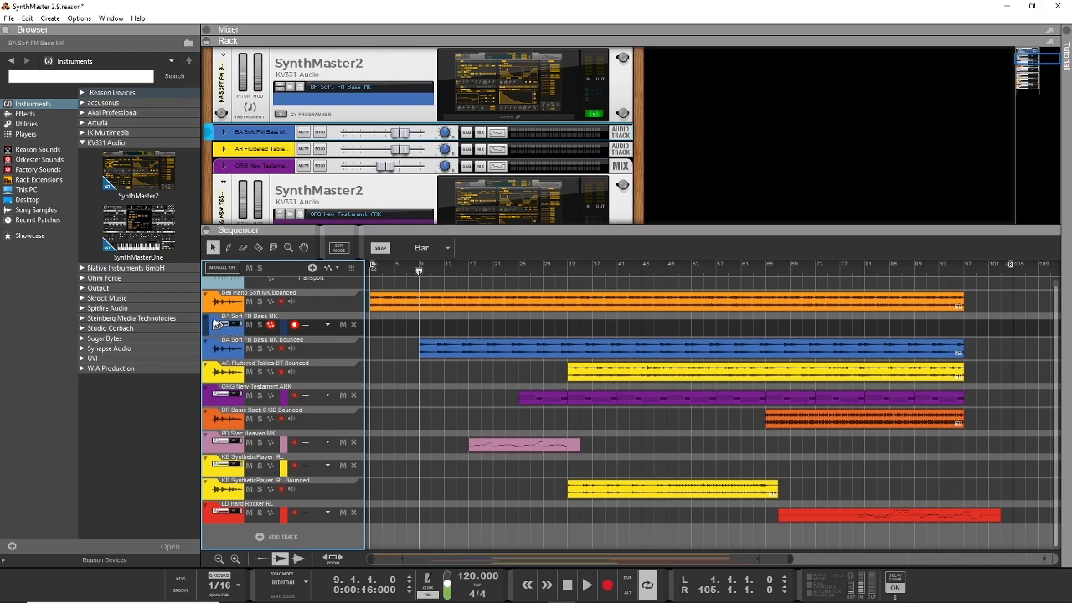
right_click(216, 323)
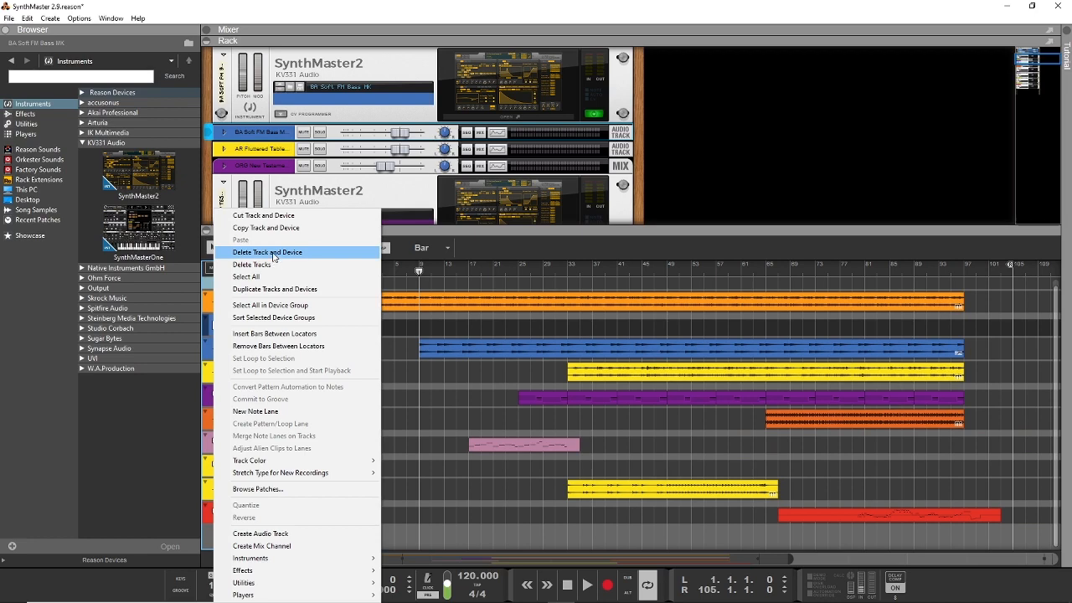
left_click(272, 254)
left_click(452, 328)
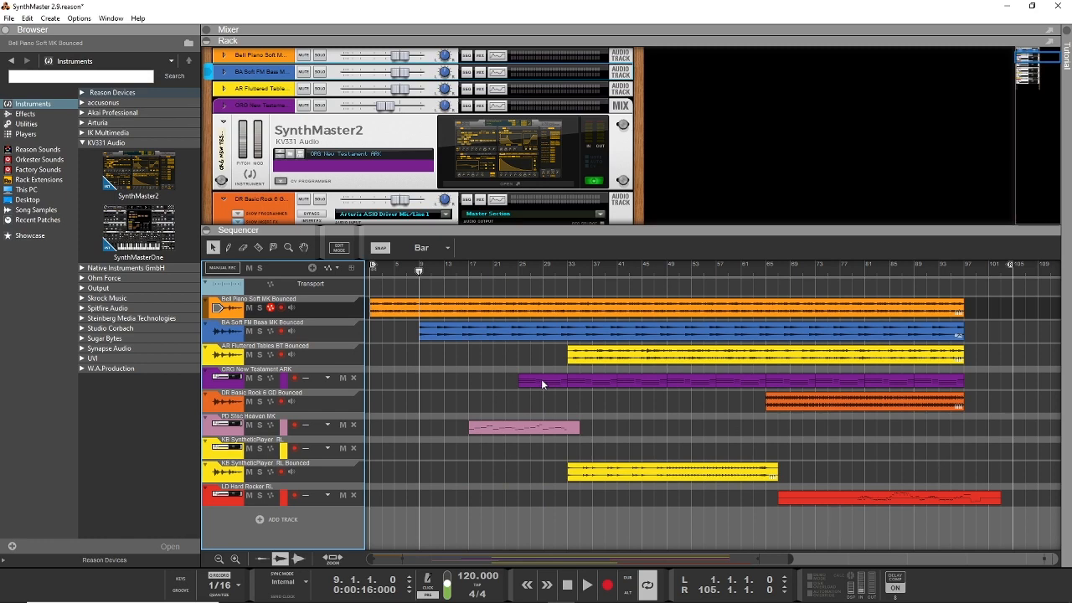
Step: Listen to the ORG New Testament ARK track soloed from bar 25, stop around bar 27, and unsolo it
left_click(516, 272)
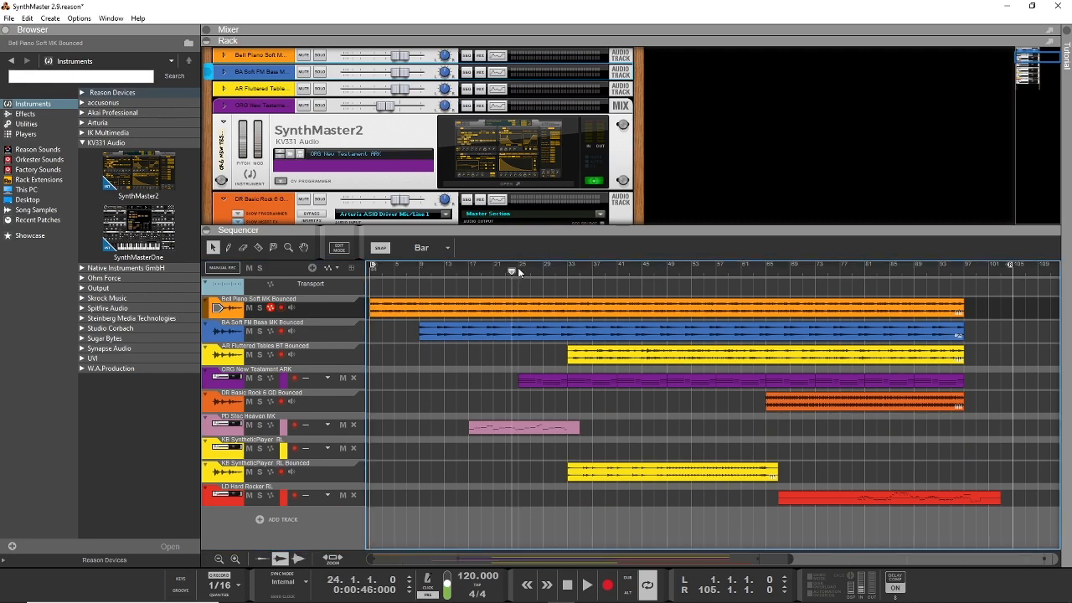
left_click(259, 379)
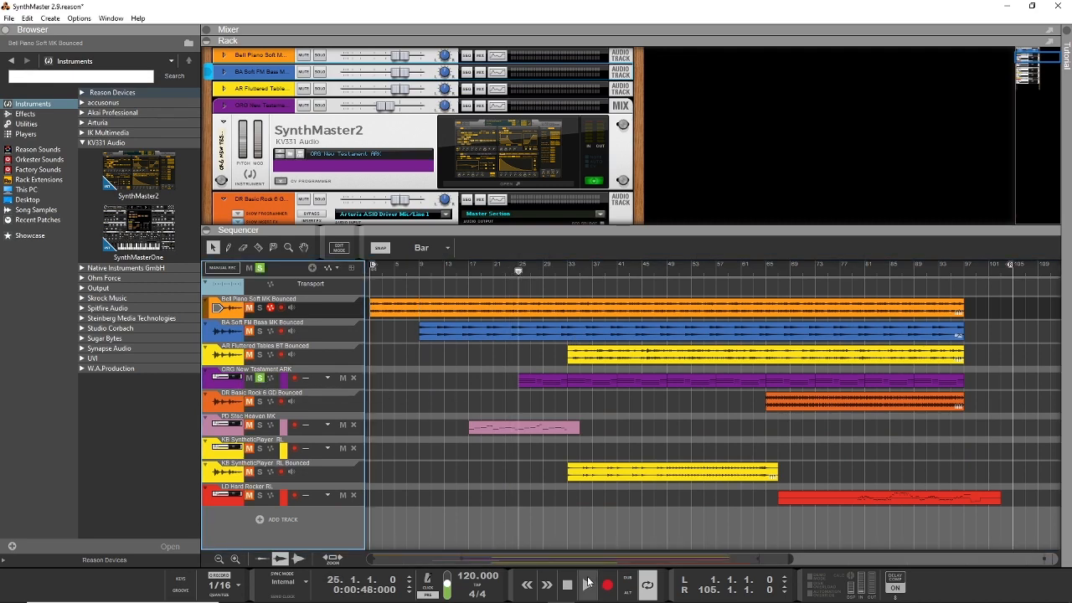
left_click(587, 583)
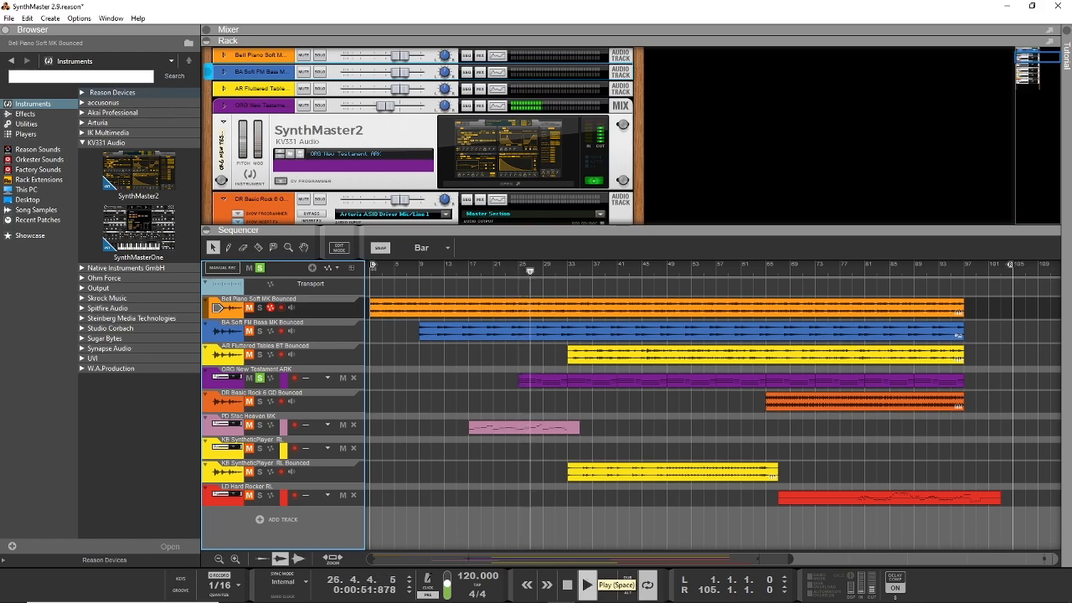
left_click(568, 586)
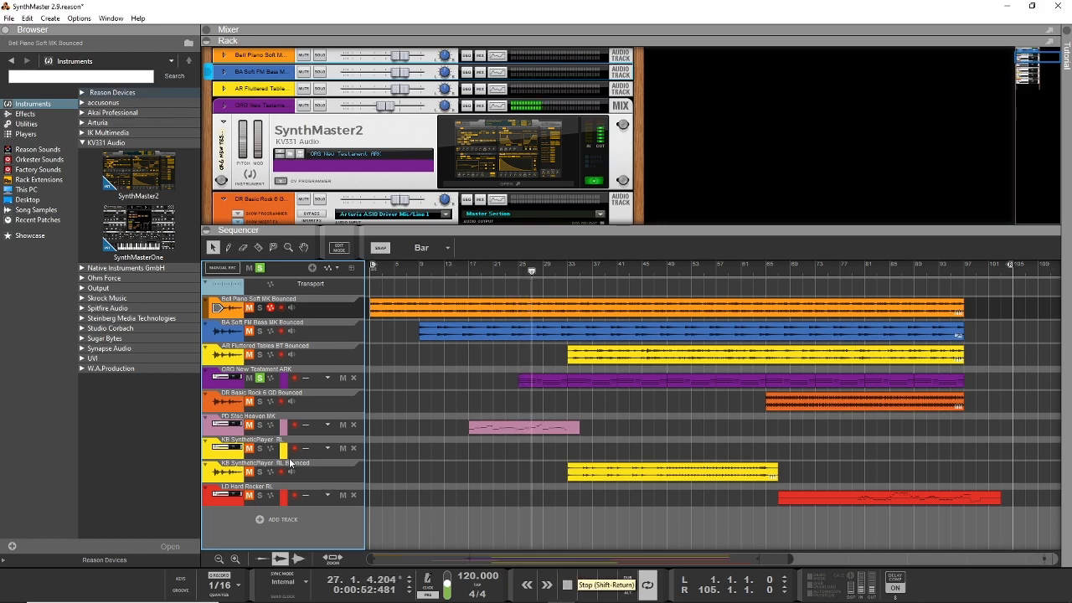
left_click(205, 381)
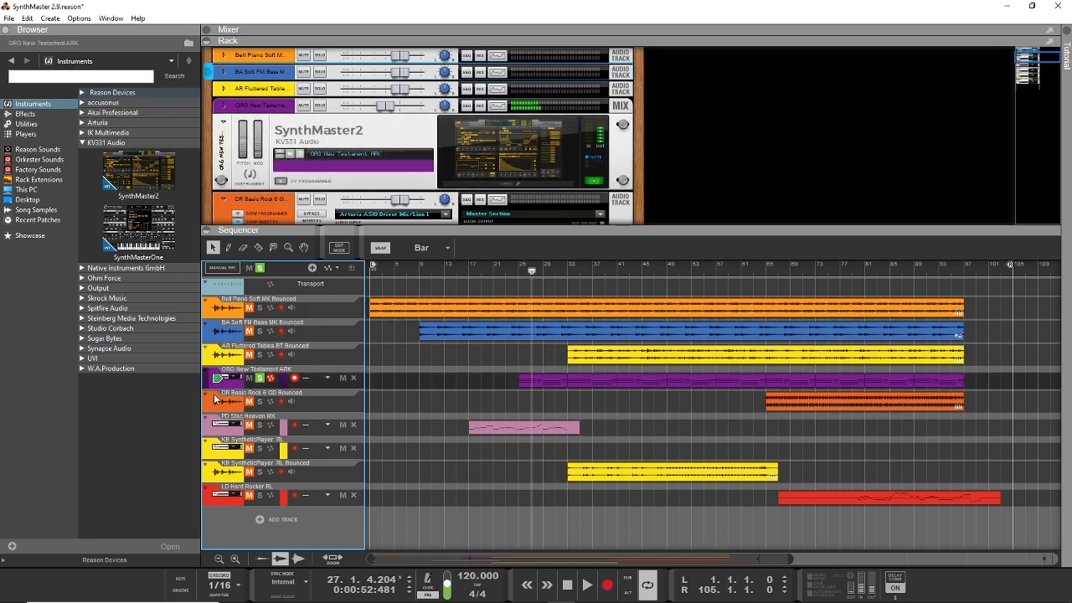
left_click(259, 378)
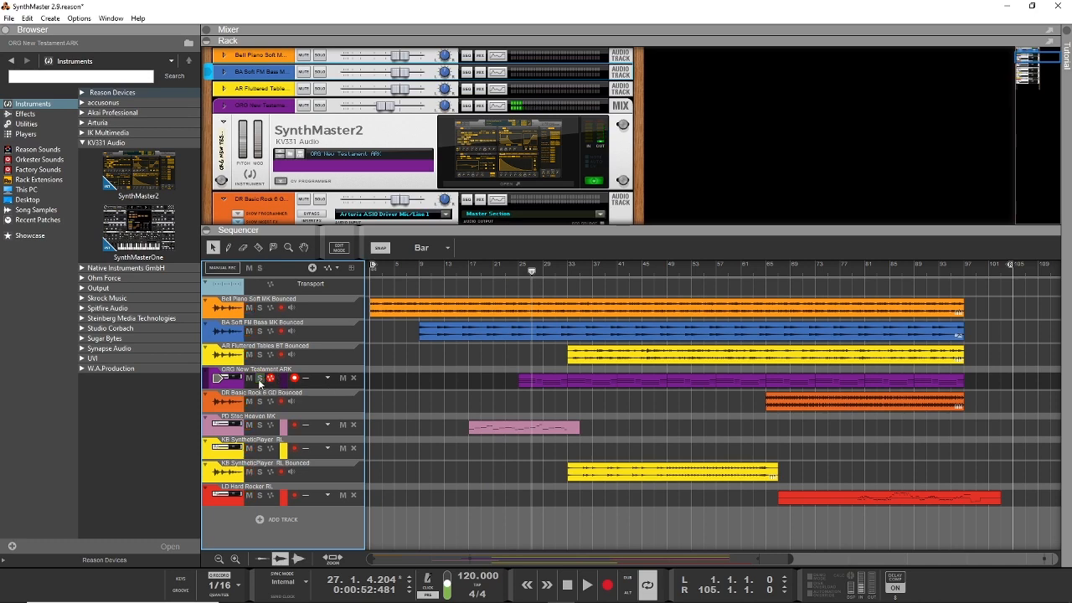
Step: Bounce all ORG New Testament ARK clips in place to an audio track and remove the original instrument track
left_click(971, 375)
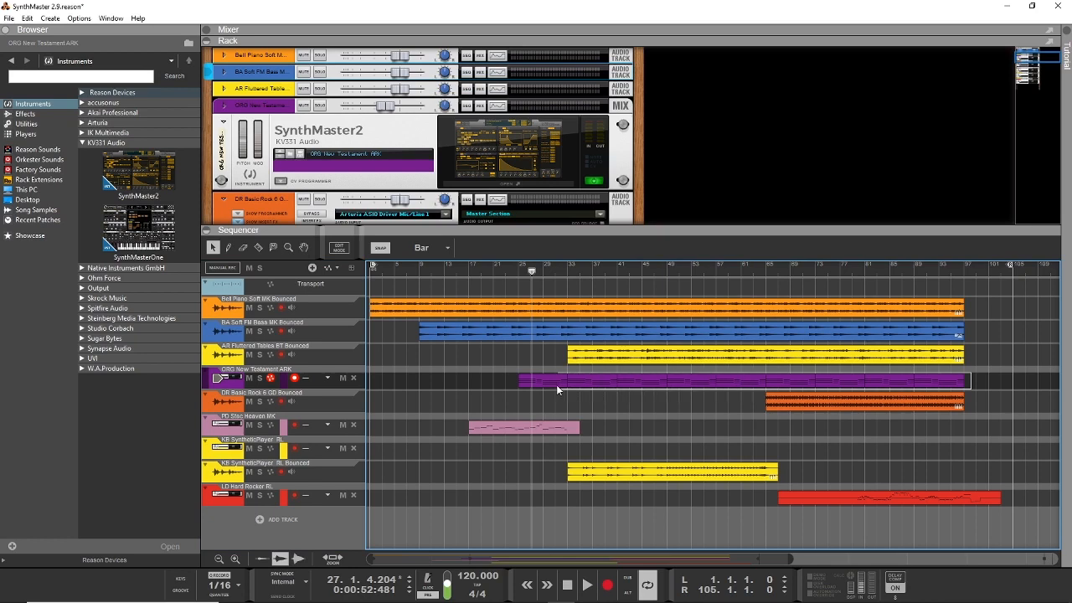
left_click_drag(501, 386, 504, 386)
right_click(603, 381)
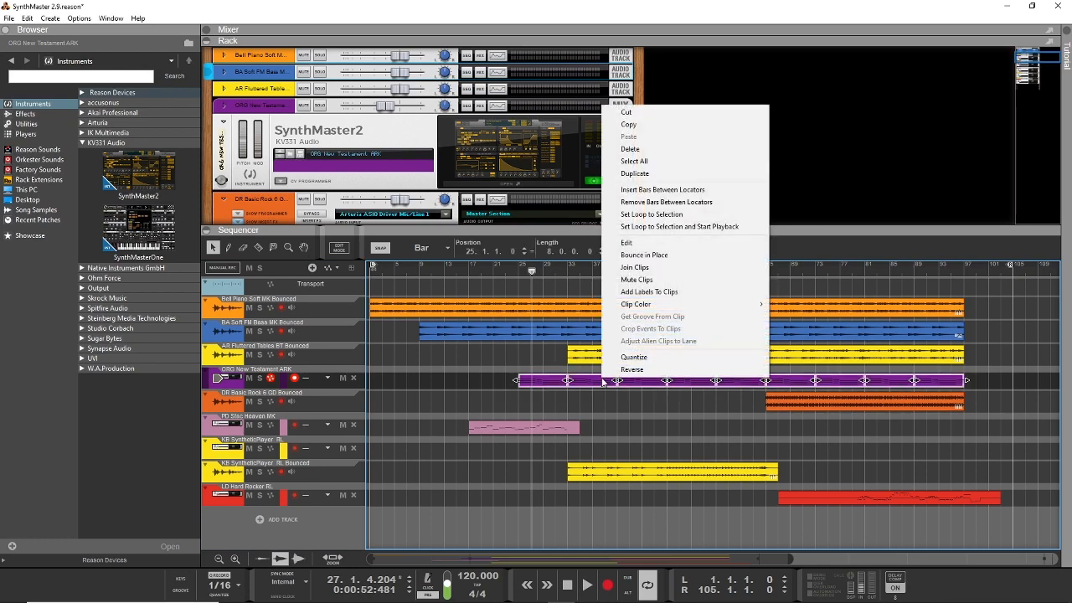
left_click(644, 315)
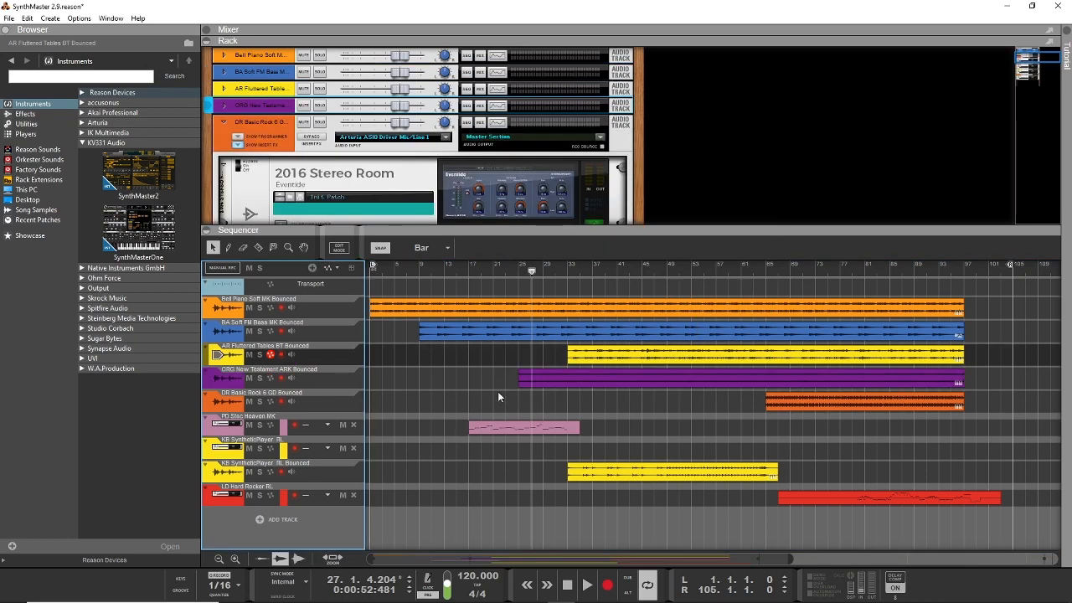
Step: Move the playhead to bar 20, select the PD Stac Heaven MK track, and inspect the KB SyntheticPlayer RL instrument's layer and preset browser views
left_click_drag(531, 275, 486, 274)
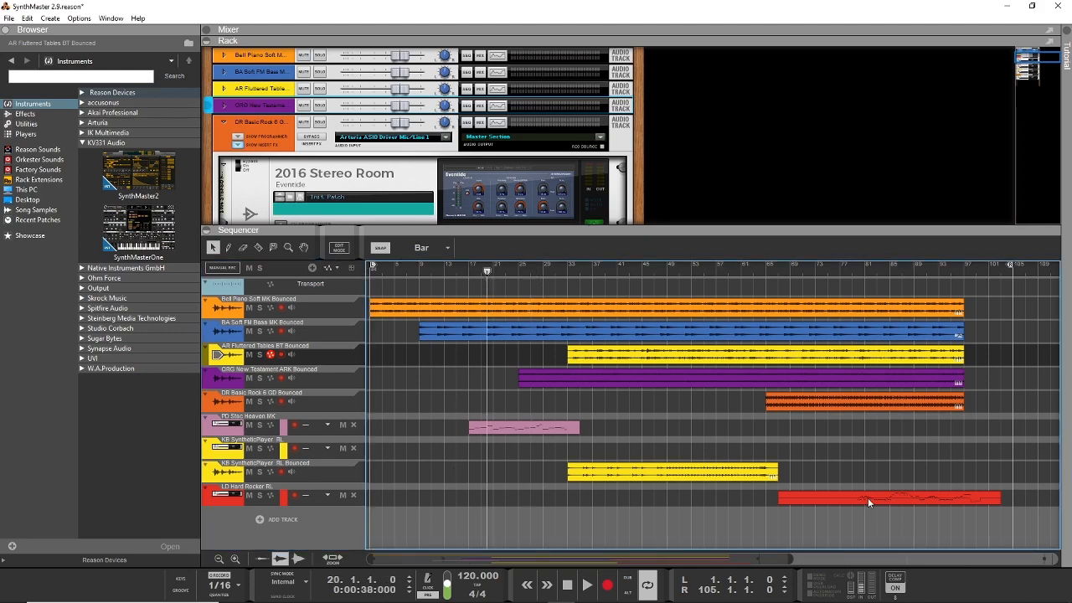
left_click(210, 425)
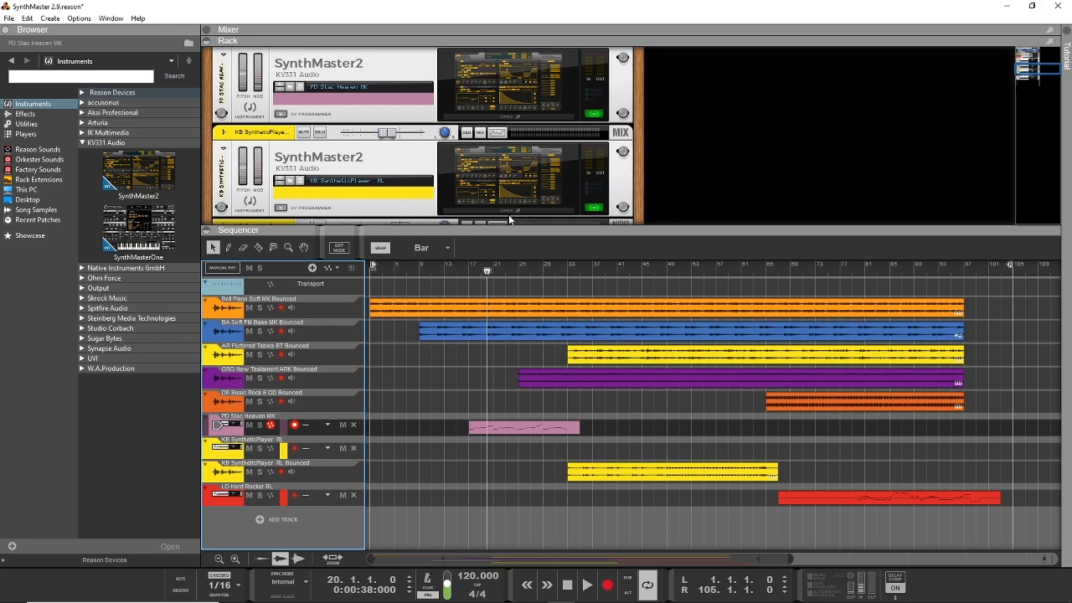
left_click(128, 182)
left_click(506, 211)
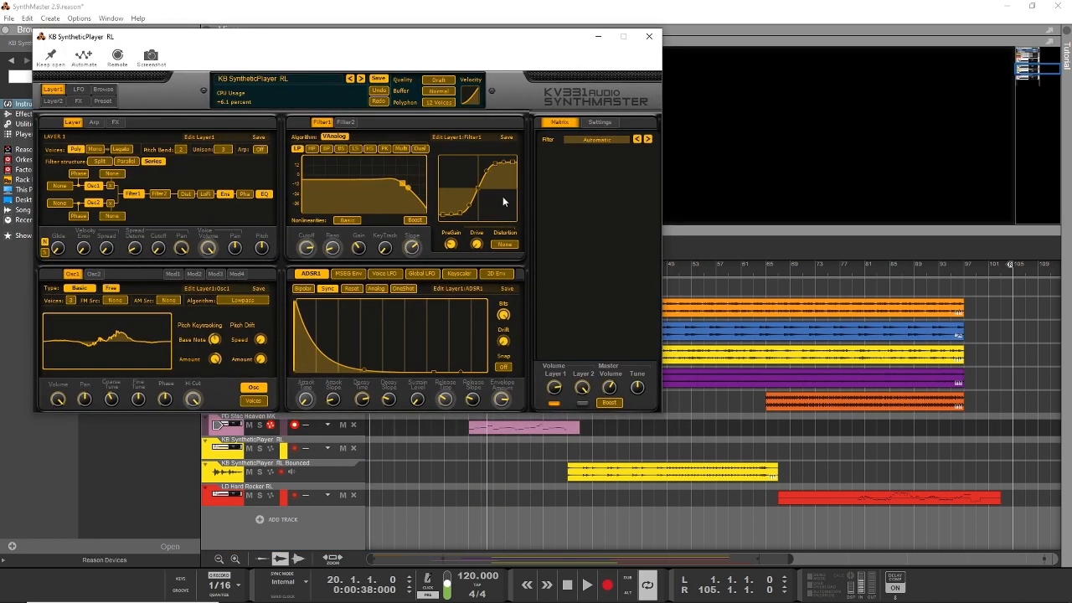
left_click(107, 90)
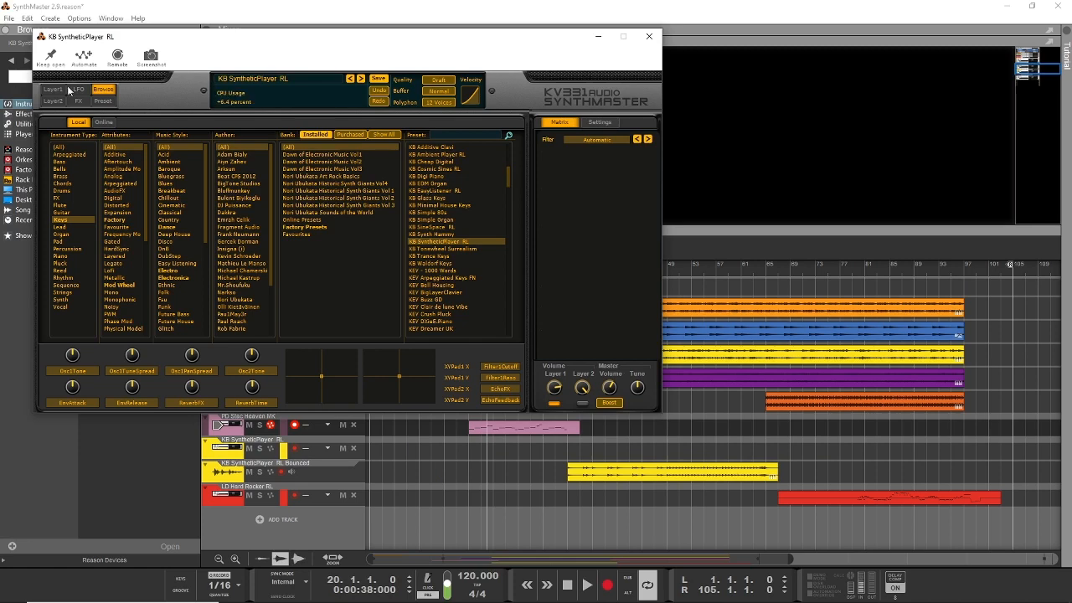
left_click(648, 36)
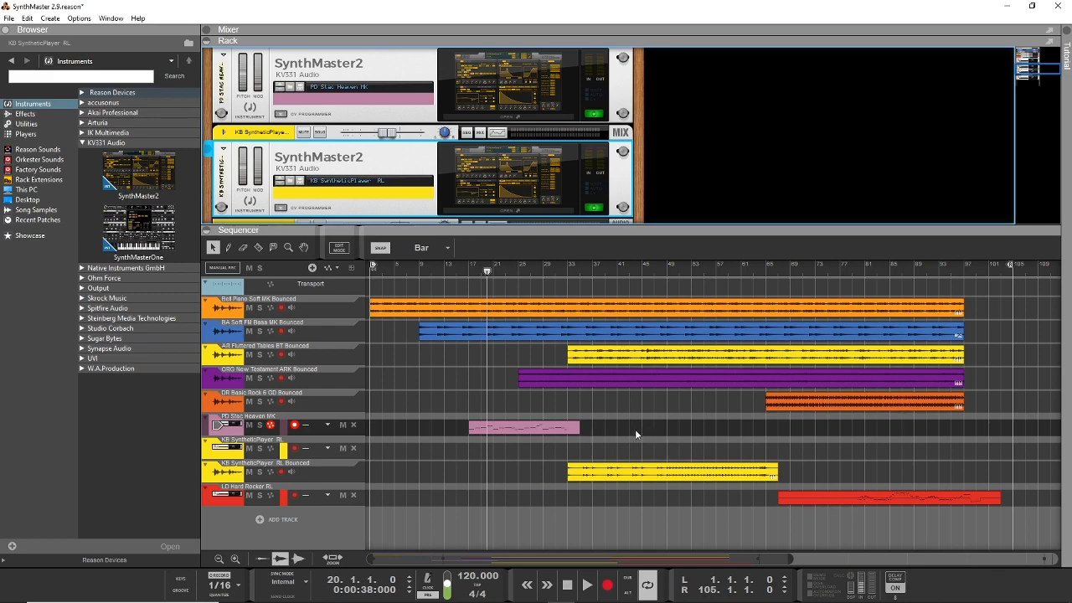
Step: Bounce the PD Stac Heaven MK clip in place
right_click(514, 426)
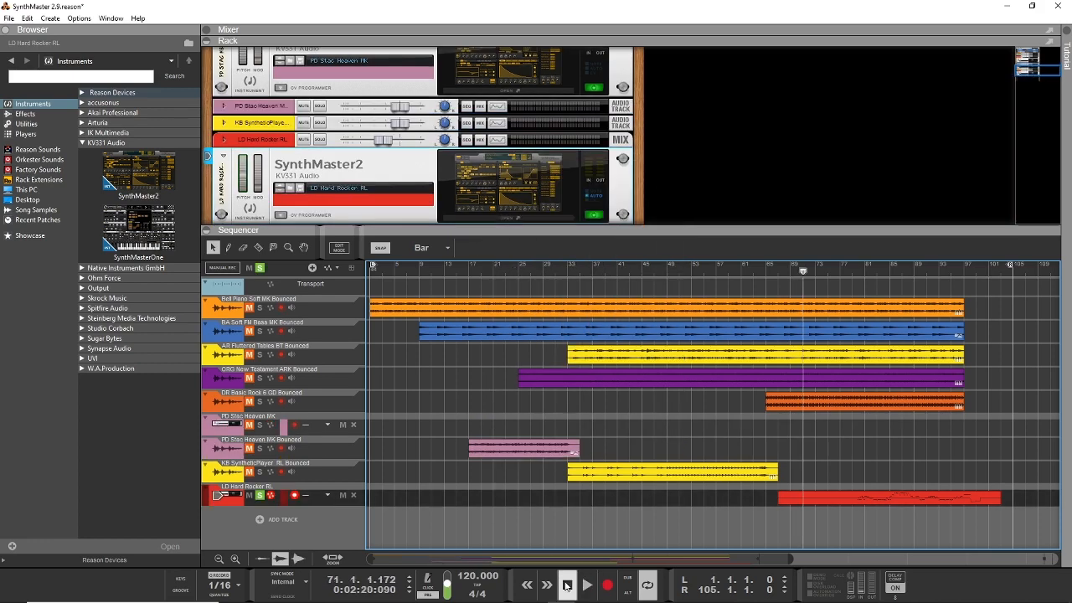
Step: Stop the soloed LD Hard Rocker RL playback, inspect its instrument's preset browser and both layers, and close the plug-in window
left_click(566, 585)
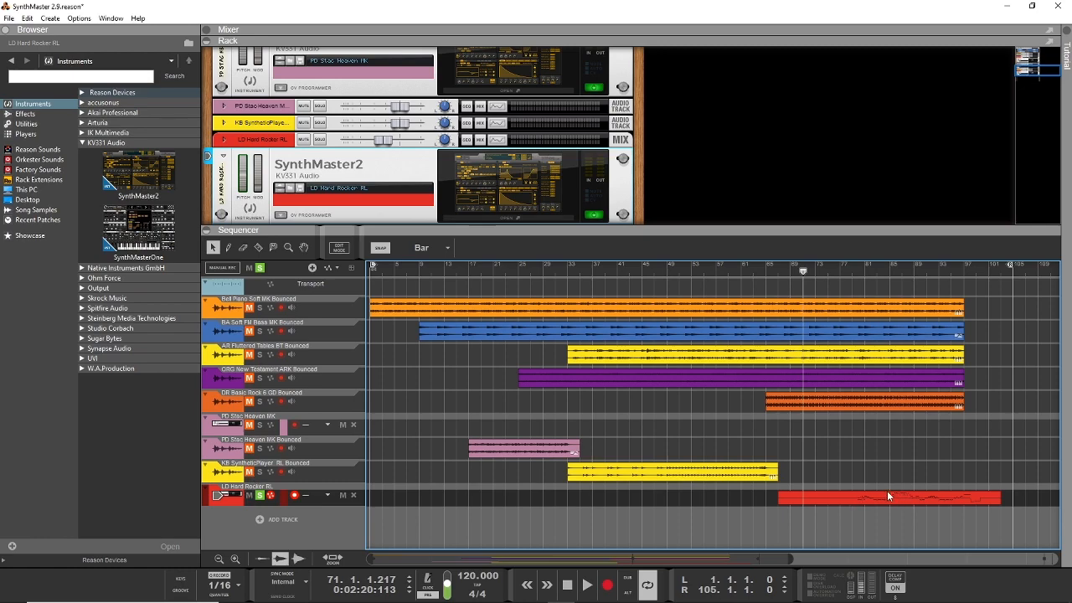
left_click(507, 217)
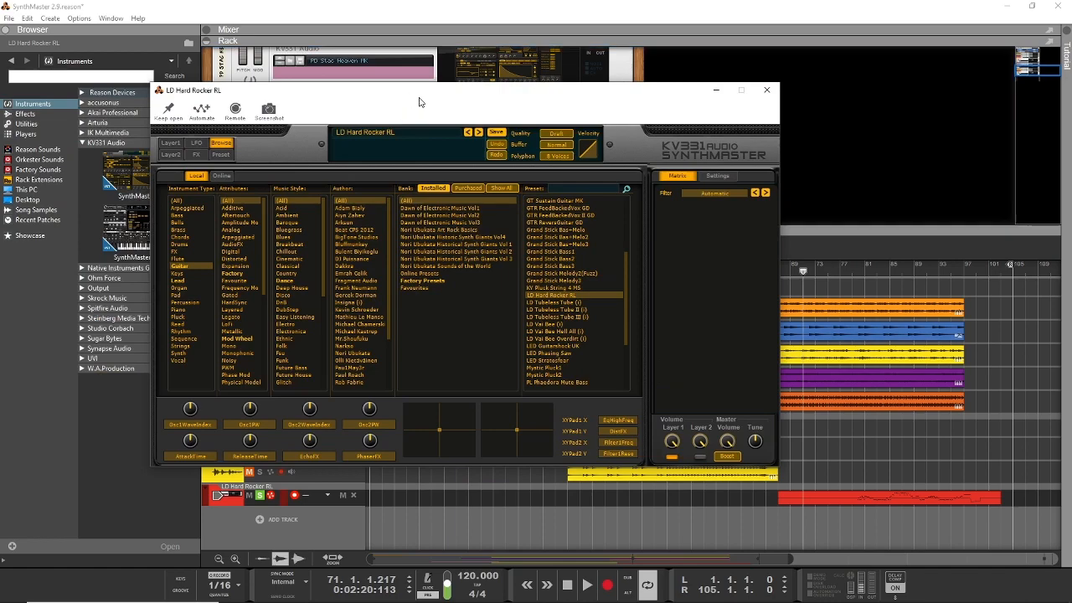
left_click_drag(420, 101, 312, 69)
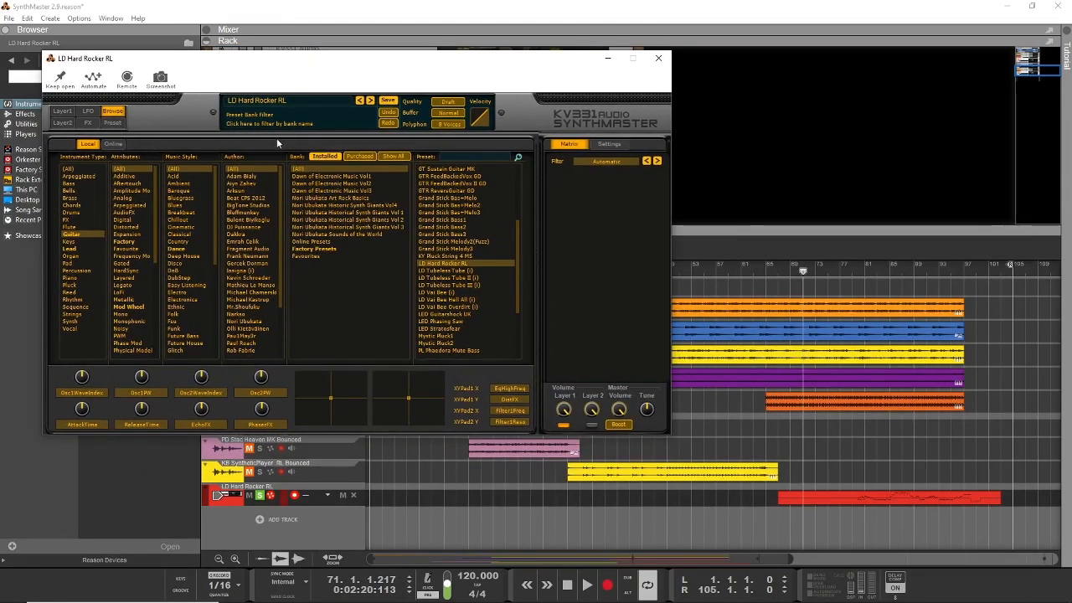
left_click(63, 111)
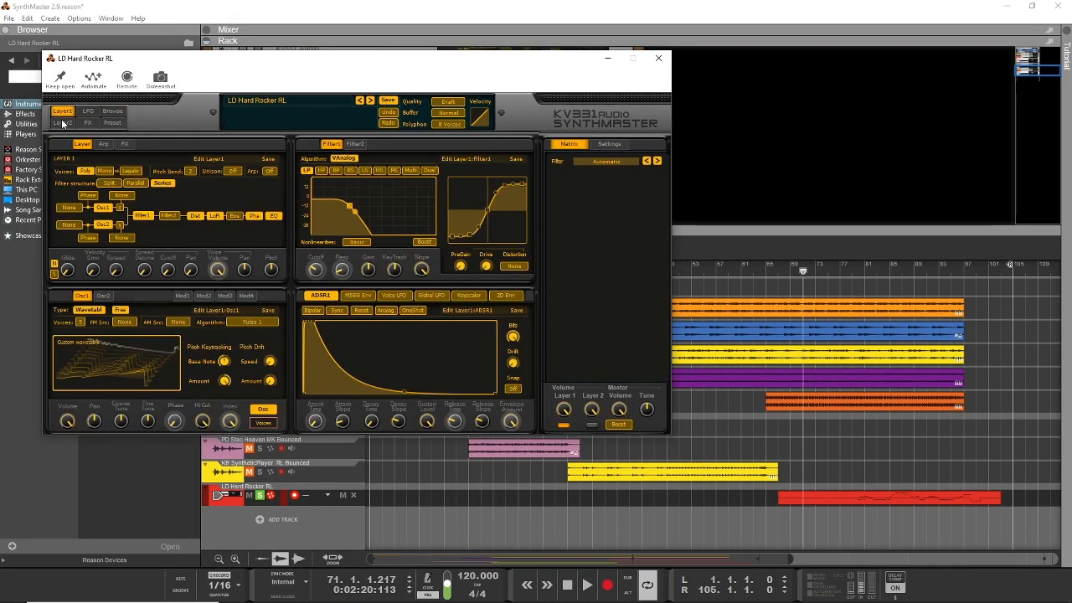
left_click(63, 123)
left_click(62, 110)
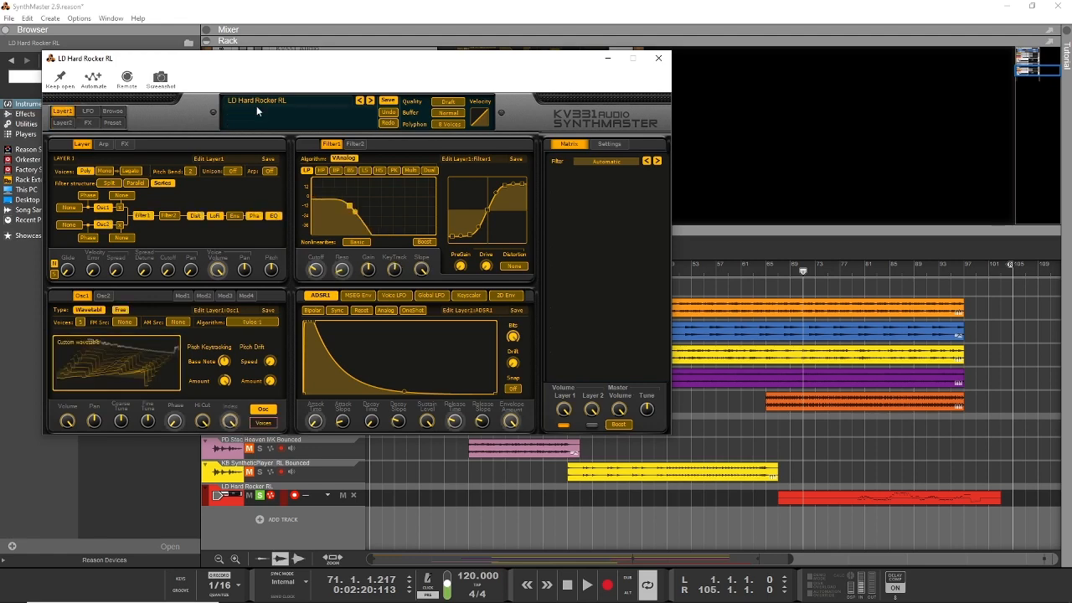
left_click(658, 58)
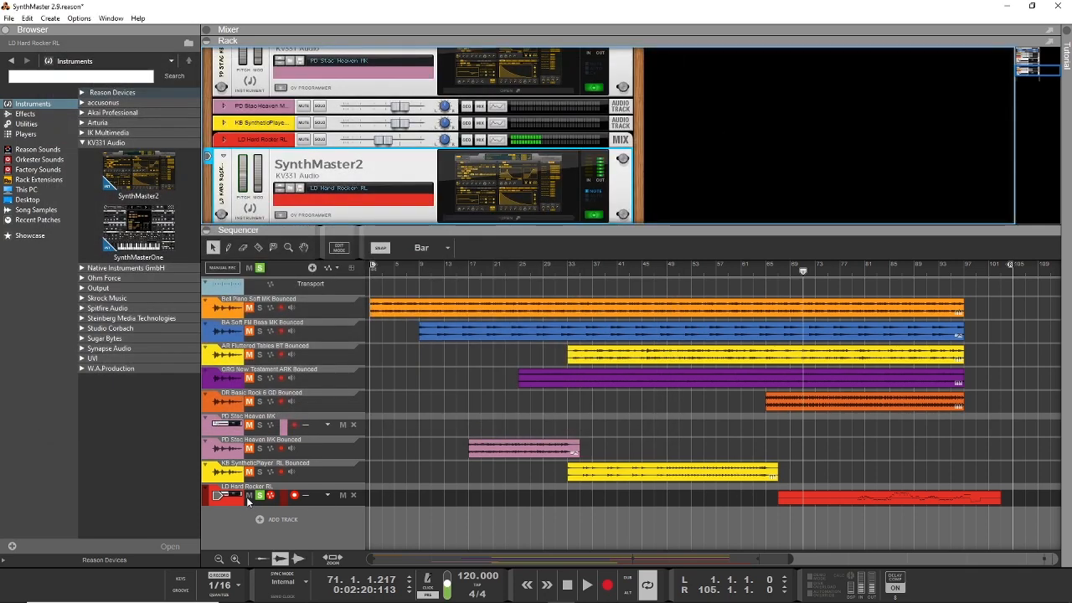
Step: Play the LD Hard Rocker RL track from bar 78 and unsolo it to hear it with the full mix
left_click(845, 271)
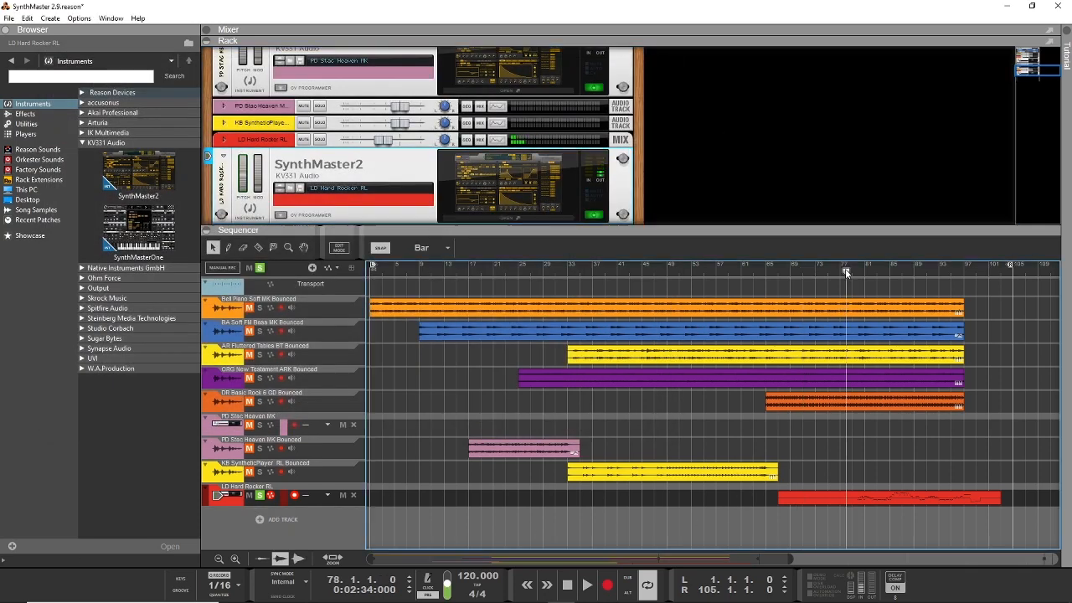
left_click(585, 584)
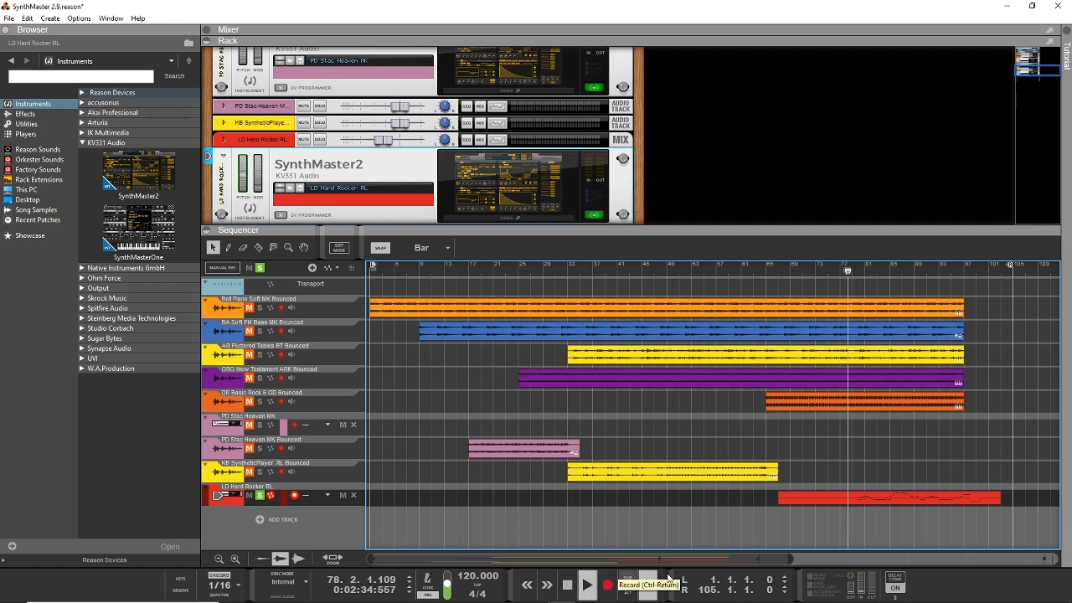
left_click(260, 496)
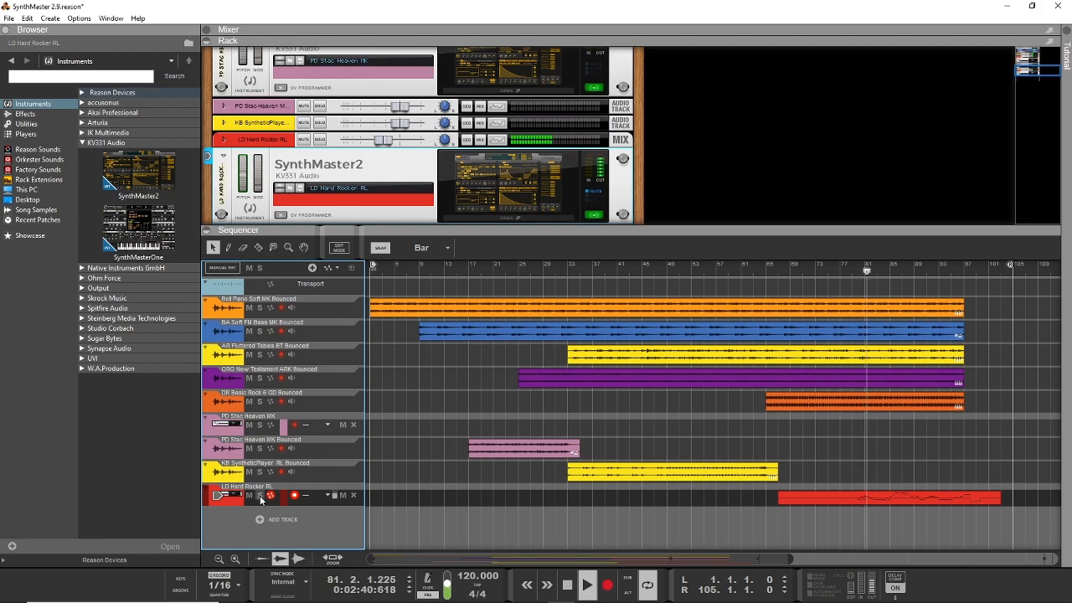
Step: Show the mixer and balance the LD Hard Rocker RL channel slightly below -7 dB during playback, raising the master fader slightly
left_click(206, 29)
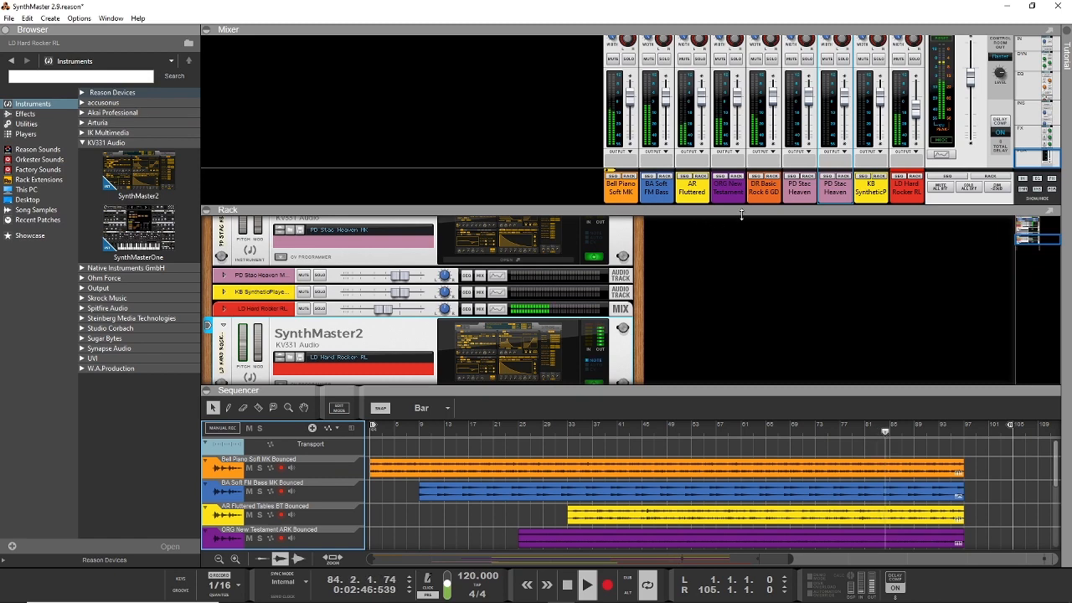
left_click_drag(917, 112, 915, 119)
left_click_drag(916, 114, 918, 109)
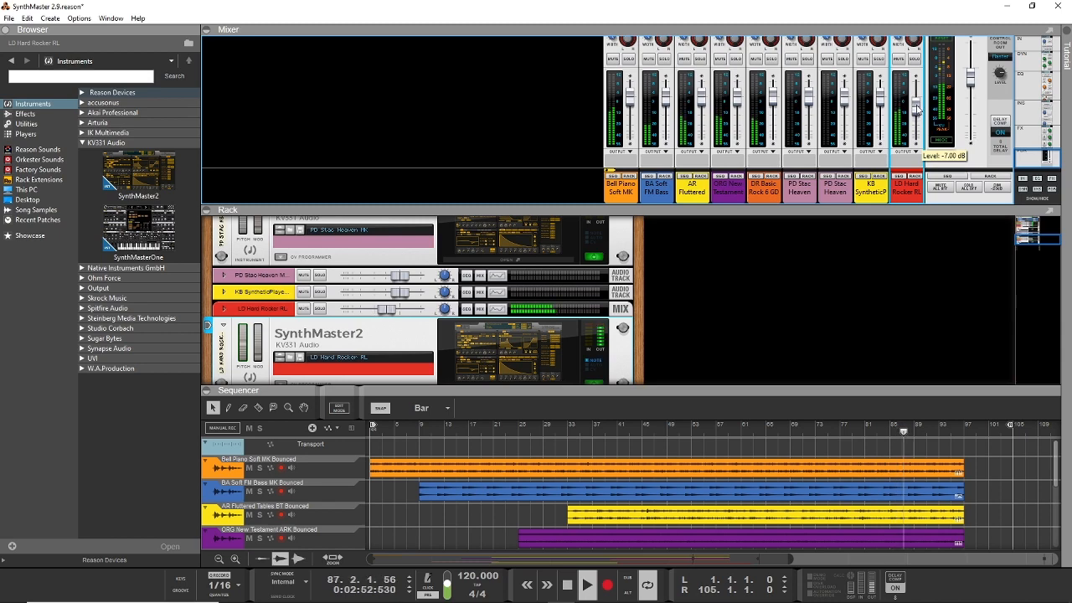
left_click(971, 80)
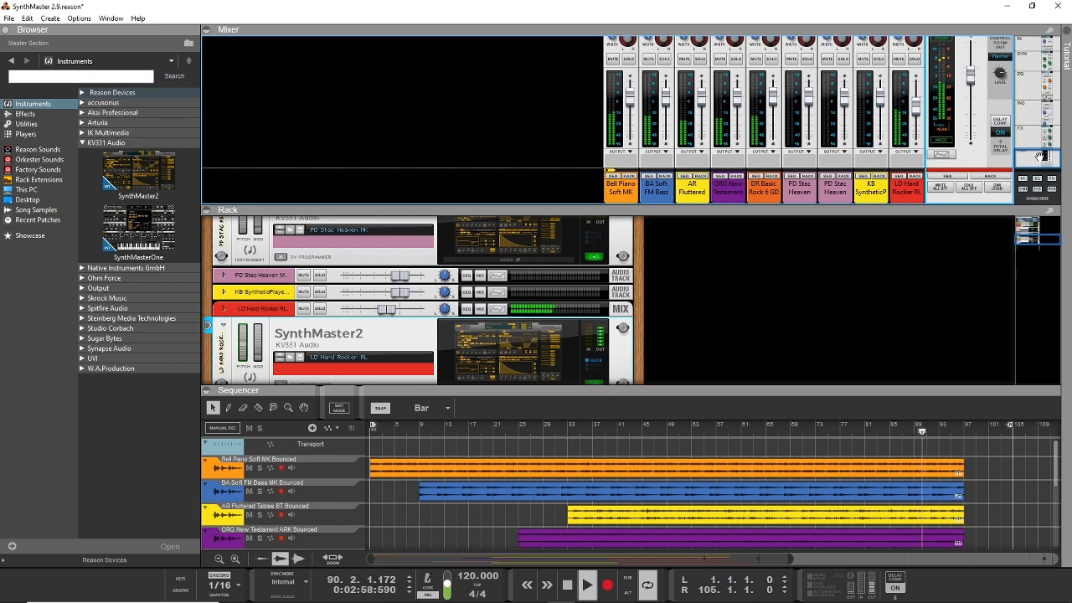
left_click_drag(918, 110, 919, 114)
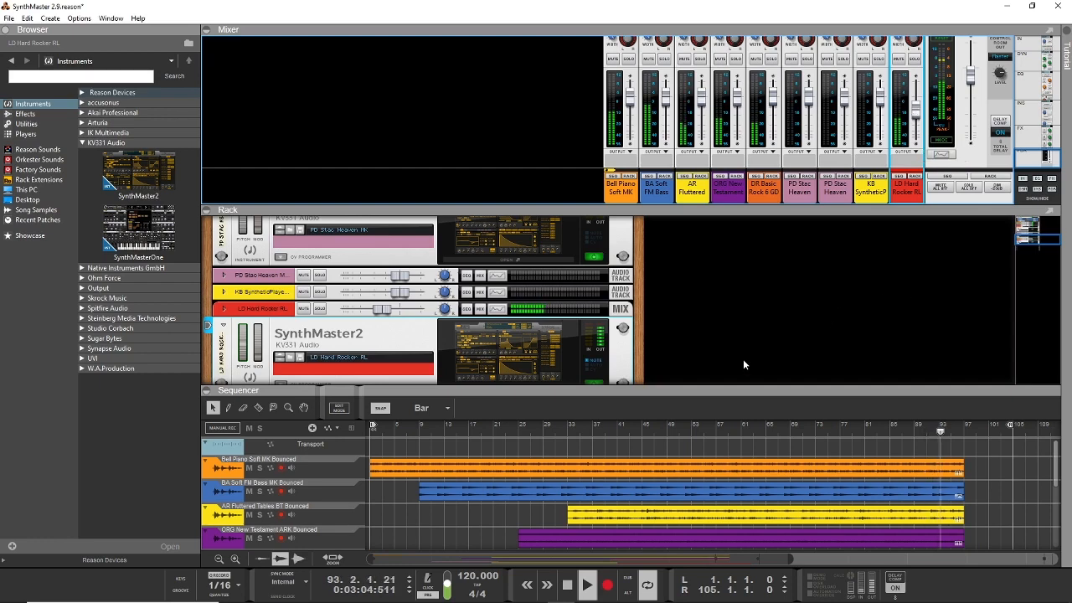
Step: Shrink the rack area to enlarge the sequencer so all tracks fit beneath the mixer
left_click_drag(708, 386, 713, 203)
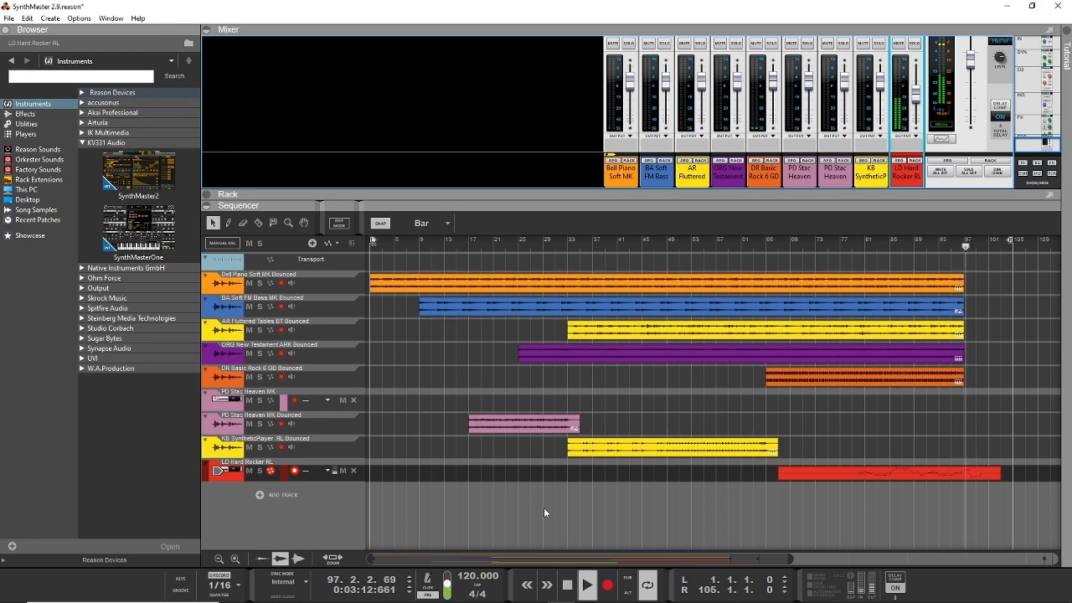
Step: Return to the beginning of the song, play the arrangement from bar 1, and stop playback around bar 14
left_click(566, 588)
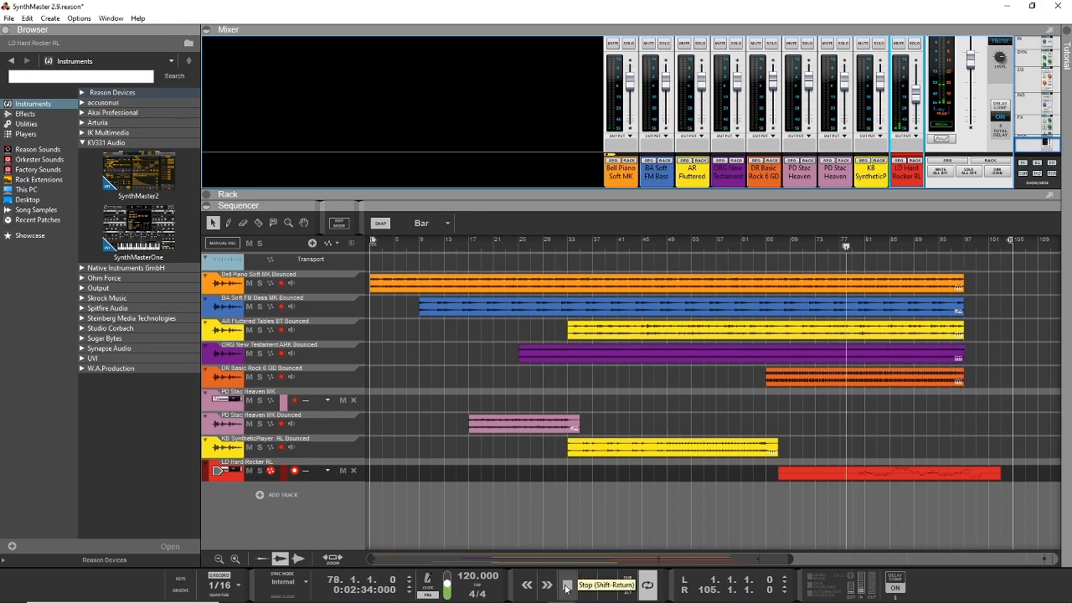
left_click(567, 587)
left_click(584, 587)
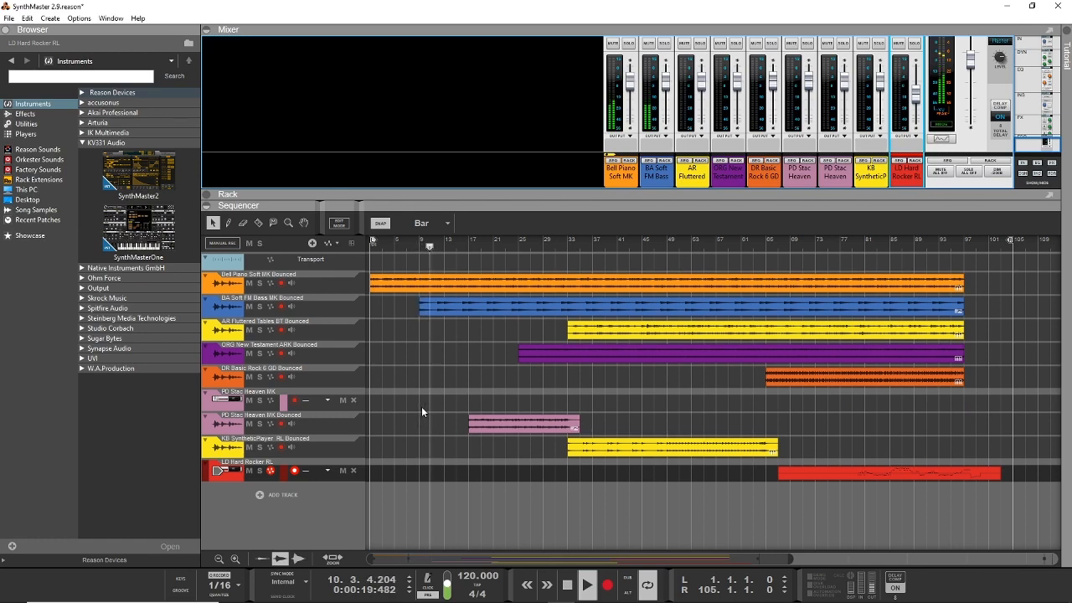
left_click(567, 588)
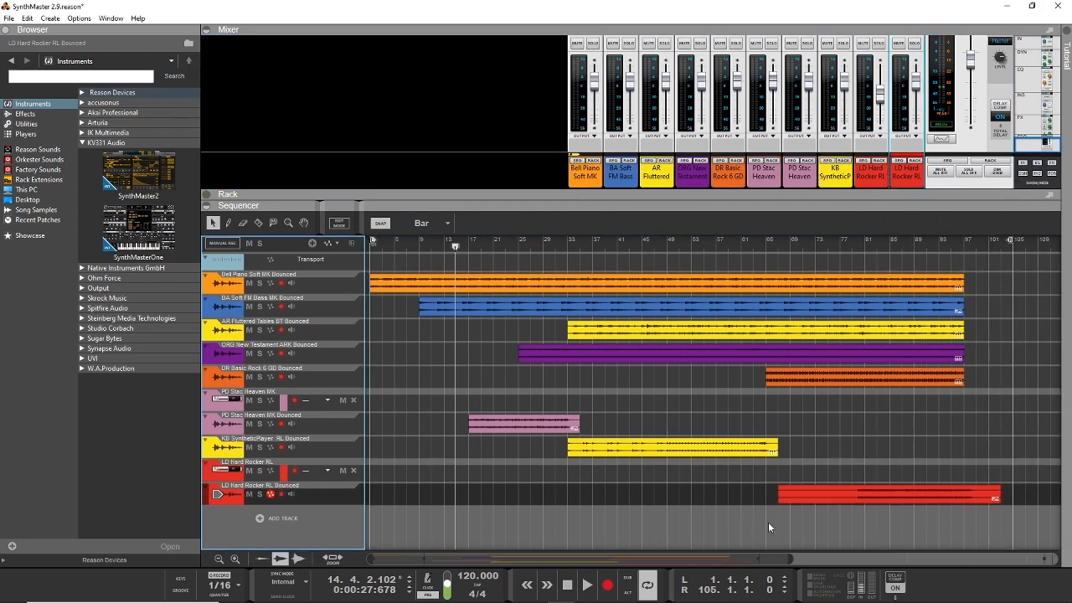
Step: Show the LD Hard Rocker RL instrument in the rack in place of the mixer and set its track color to Peach
left_click(211, 479)
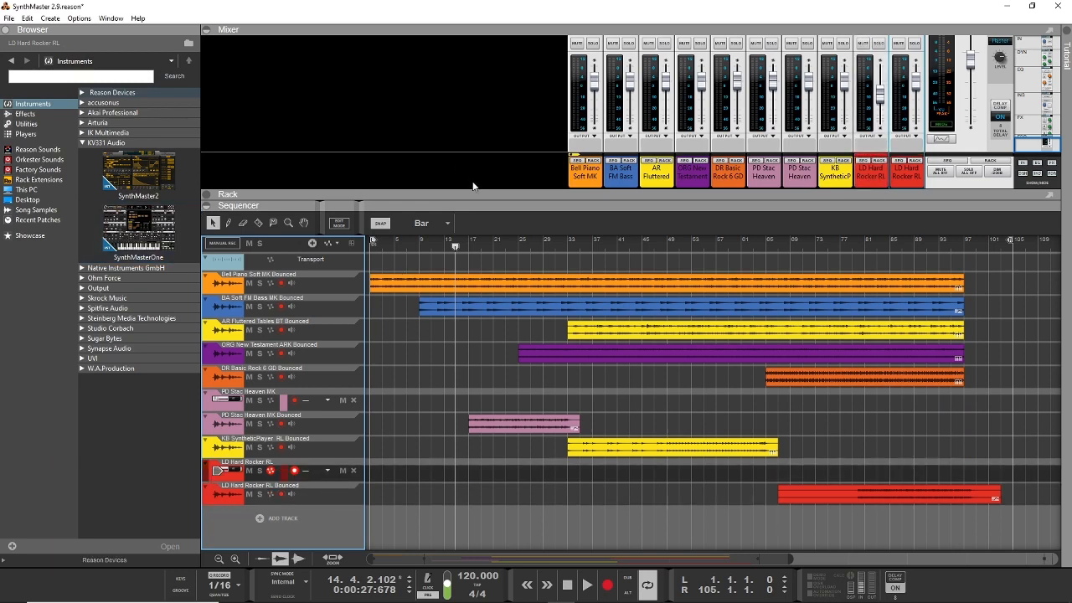
left_click_drag(474, 193, 519, 22)
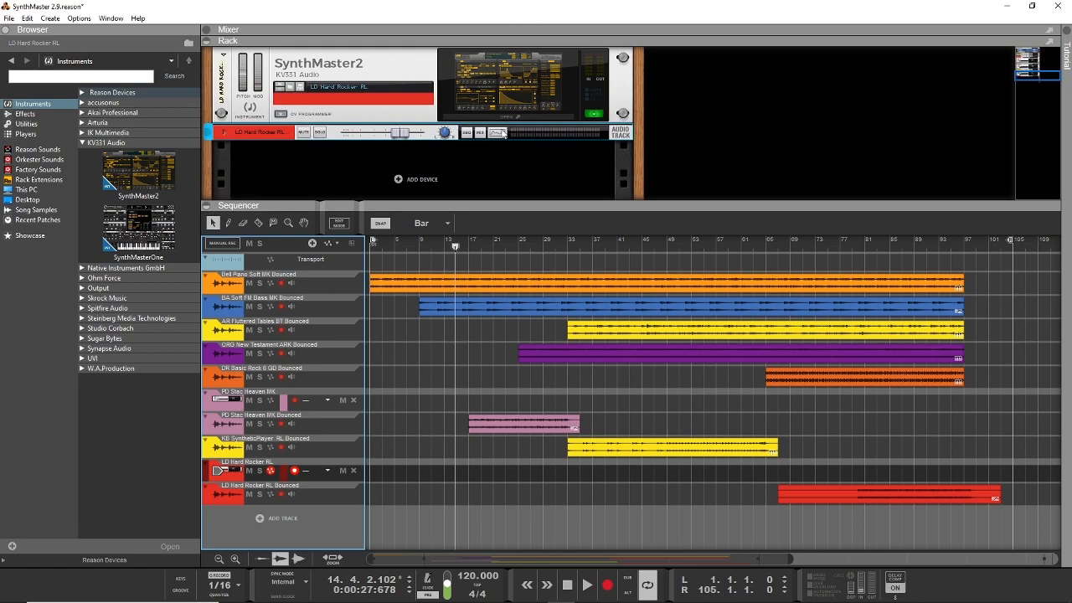
right_click(205, 500)
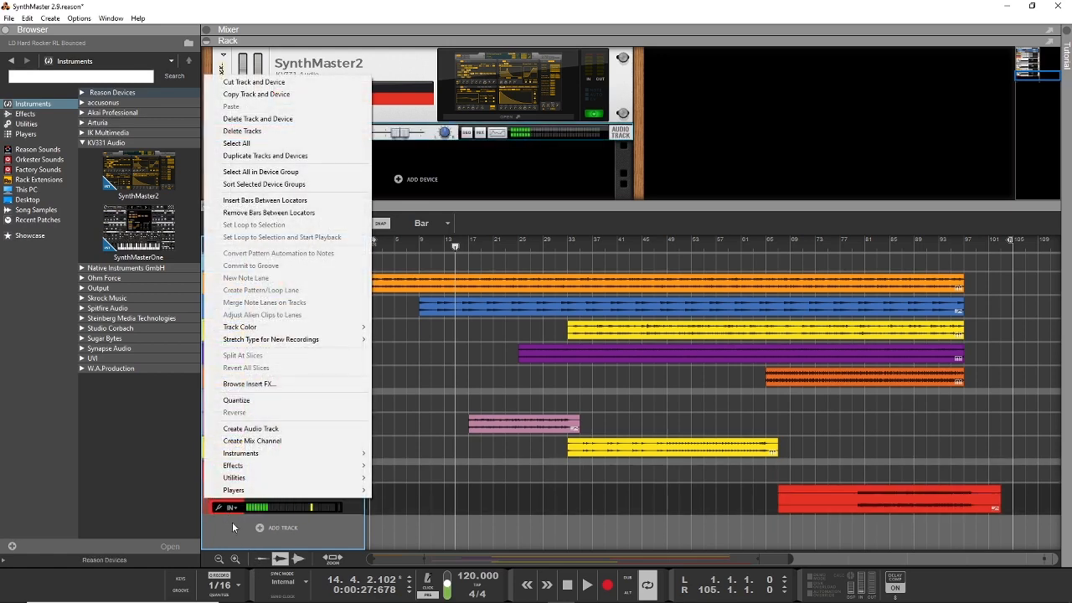
left_click(232, 522)
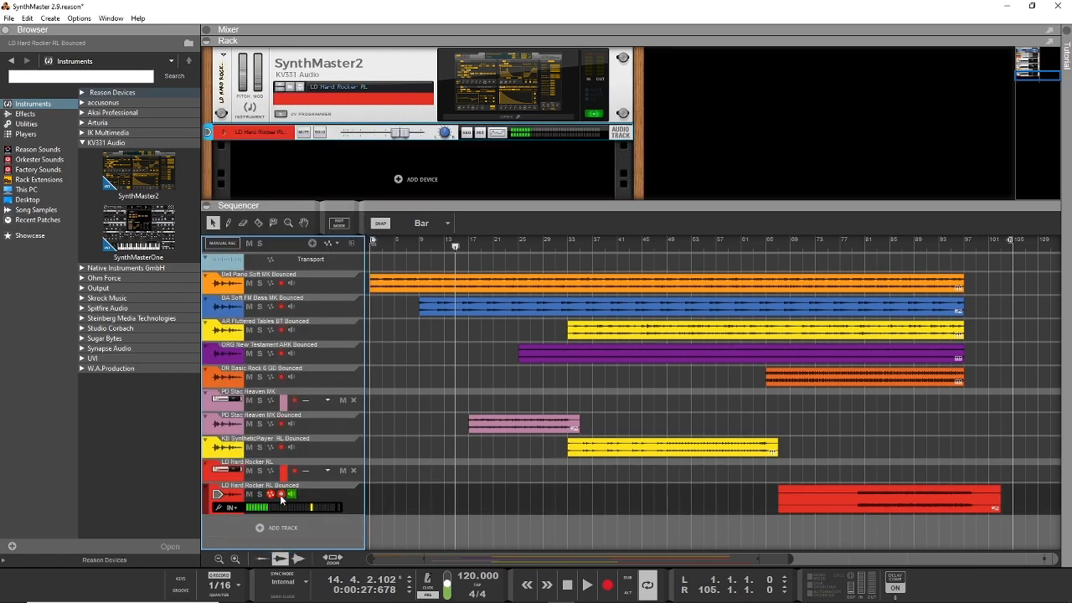
right_click(232, 479)
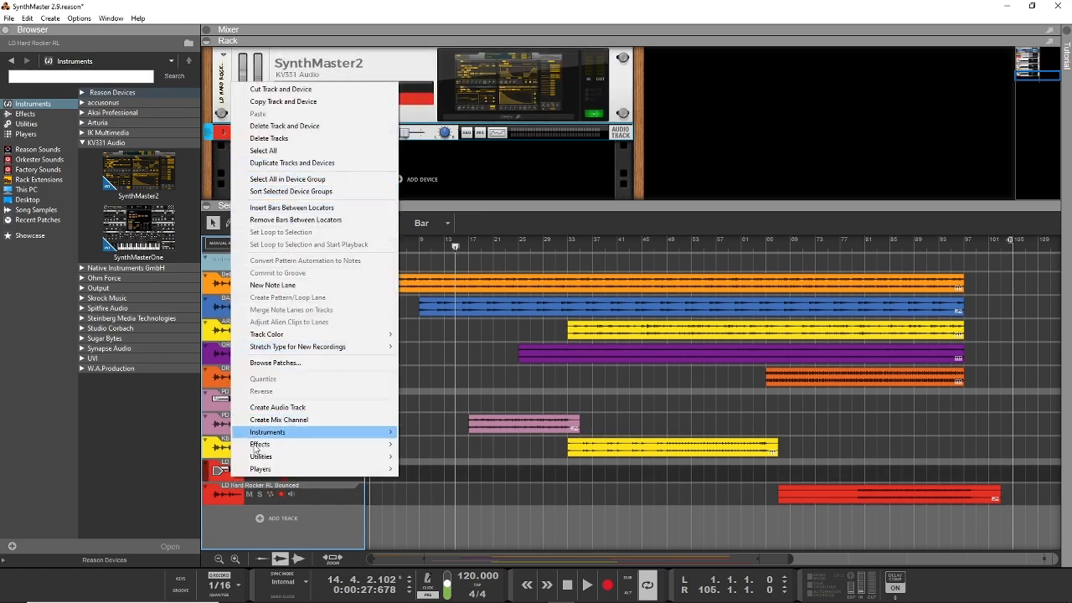
mouse_move(335, 338)
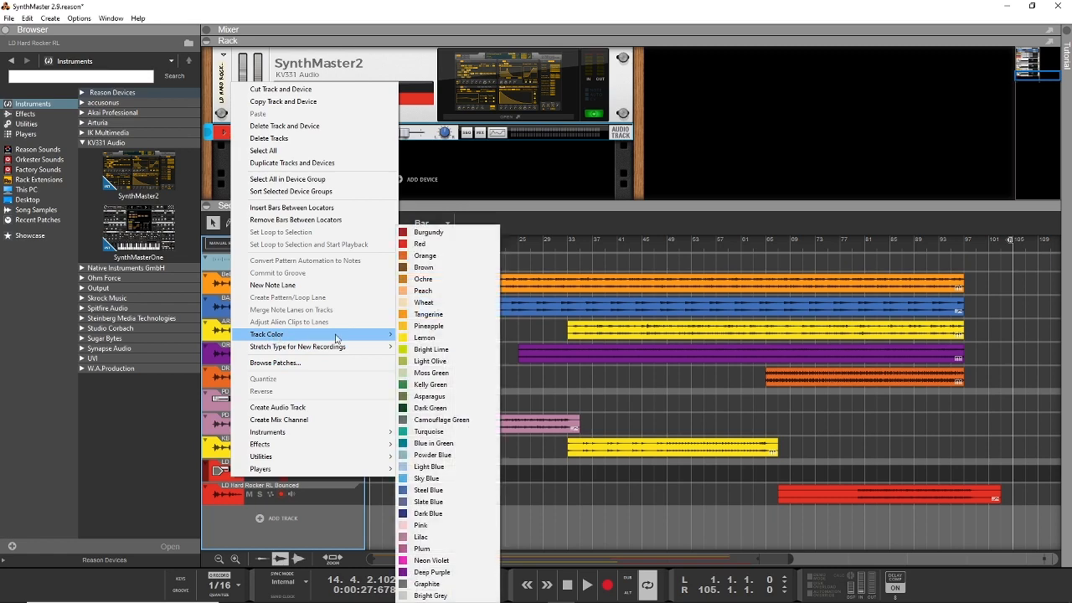
left_click(423, 290)
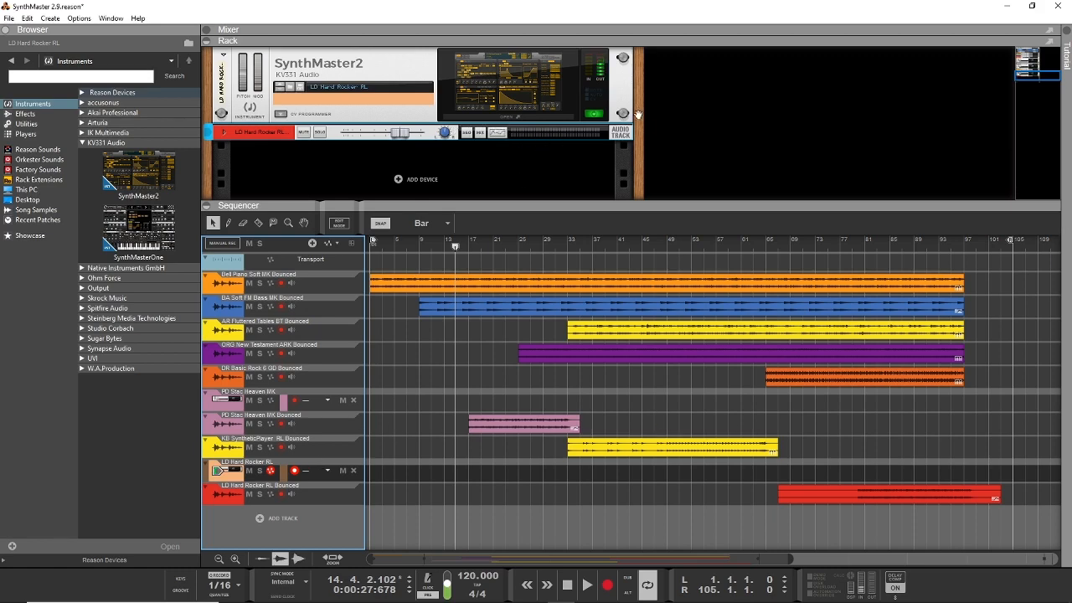
Step: Open the LD Hard Rocker RL instrument's plug-in window, reposition it, and show its preset browser
left_click_drag(639, 116, 639, 151)
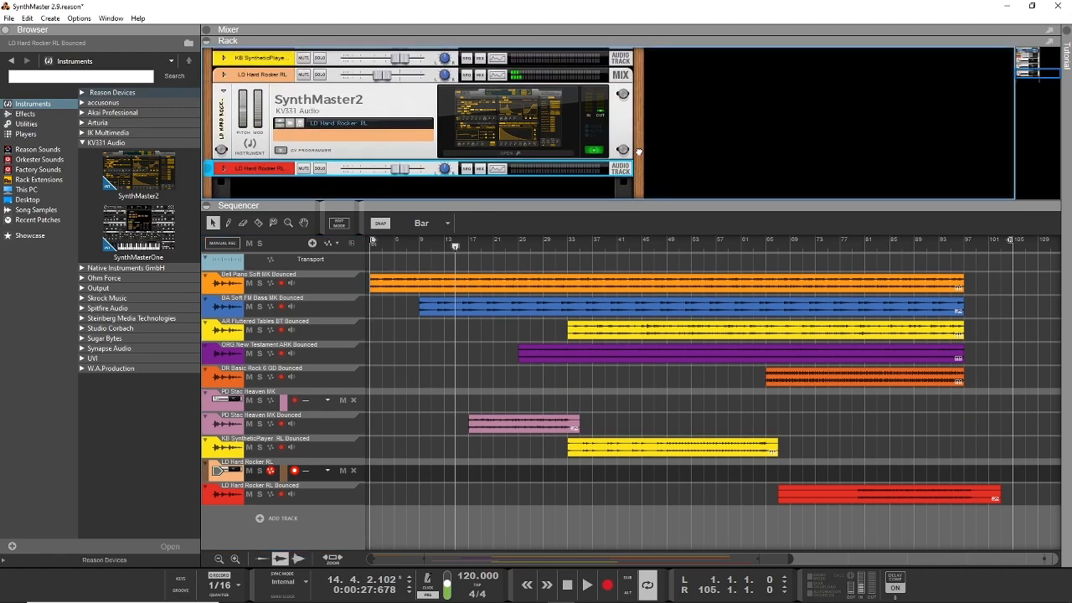
left_click(508, 155)
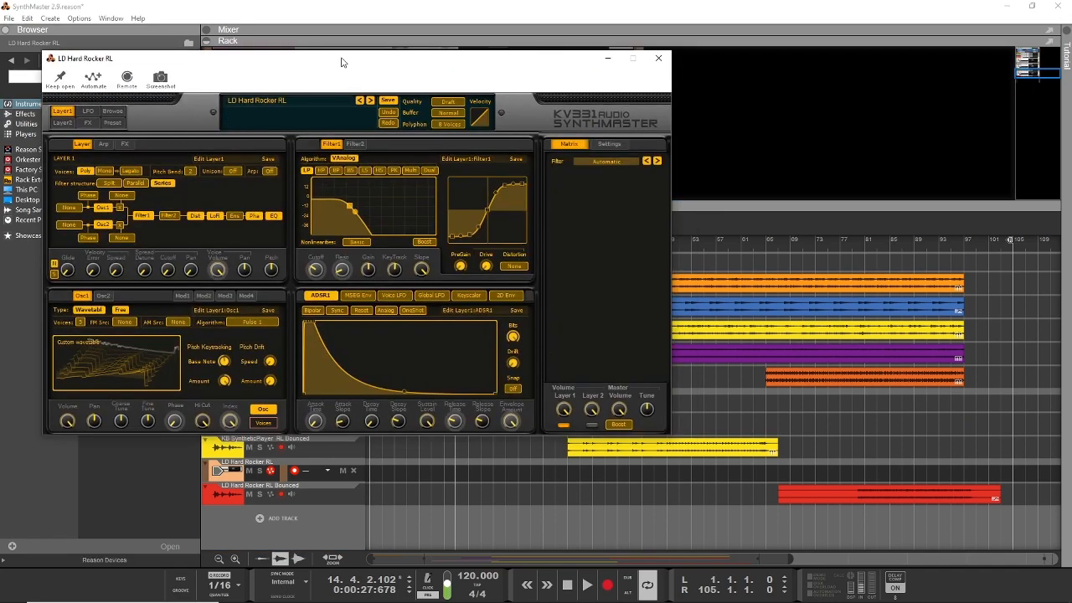
left_click_drag(341, 61, 504, 75)
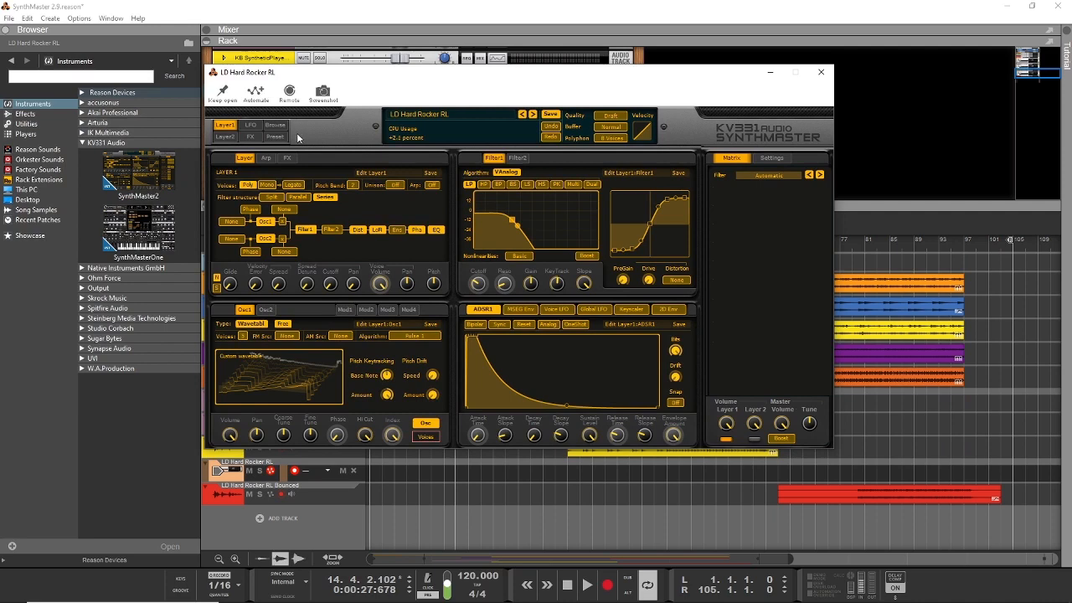
left_click(276, 126)
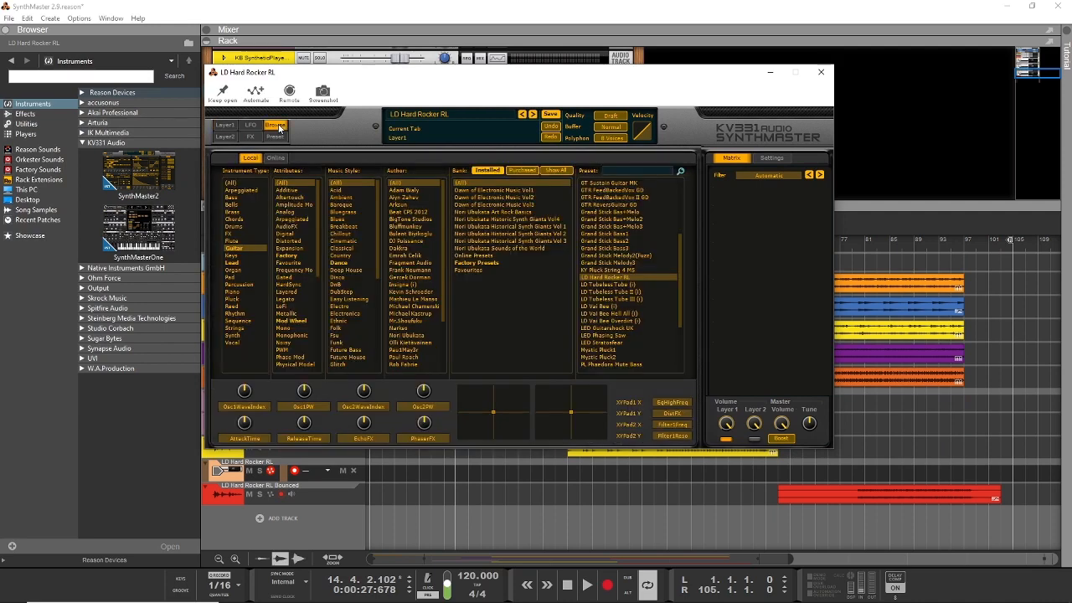
Step: Try combining the Guitar instrument type filter with Percussion and Keys, and reset the filter to all types
left_click(233, 283, "ctrl")
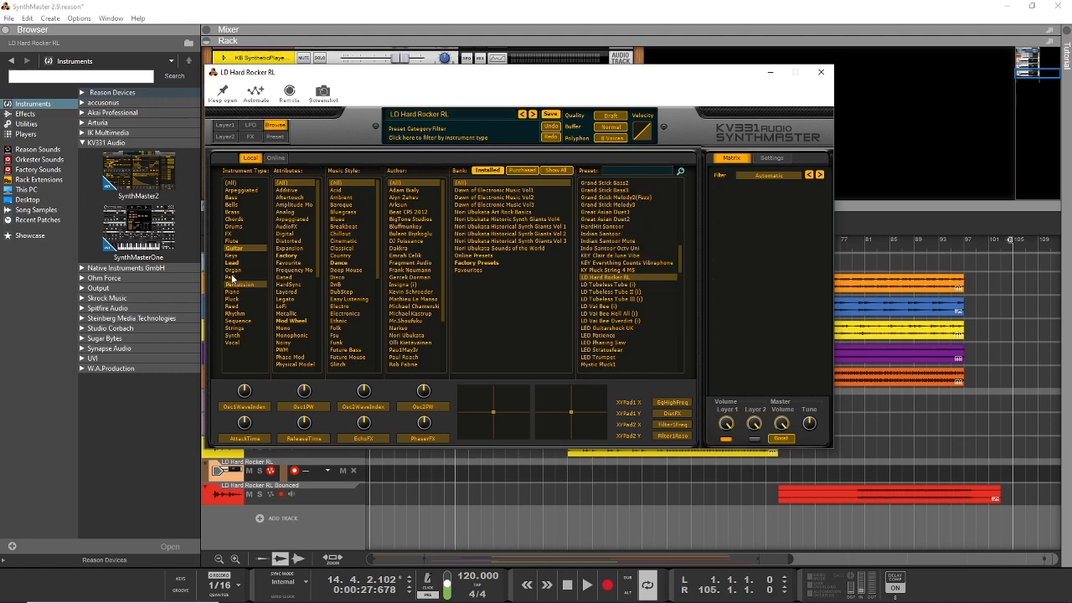
left_click(232, 277, "ctrl")
left_click(233, 283, "ctrl")
left_click(236, 255, "ctrl")
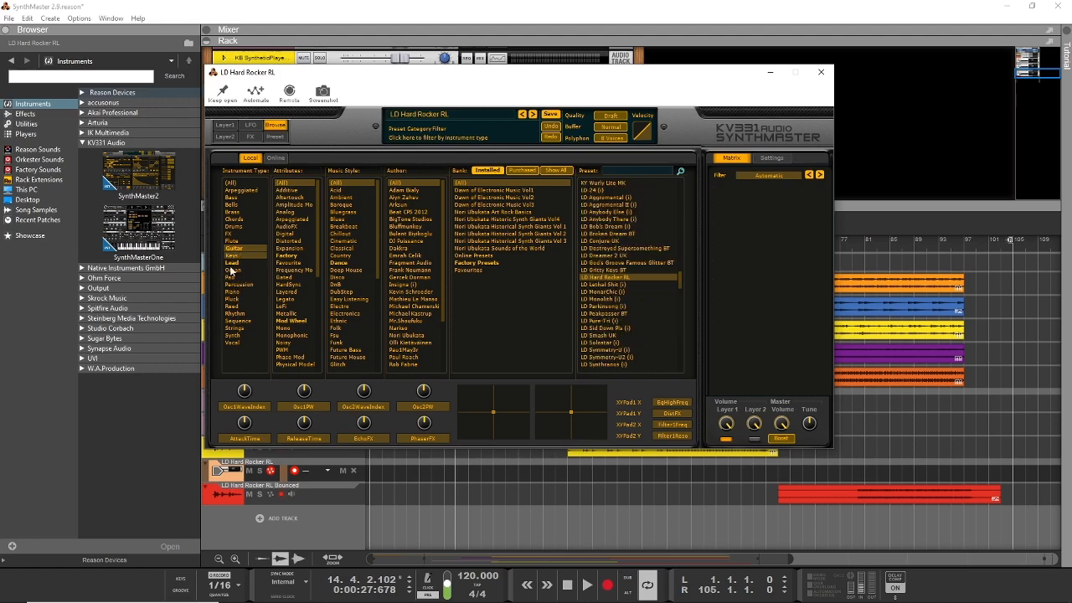
left_click(233, 249)
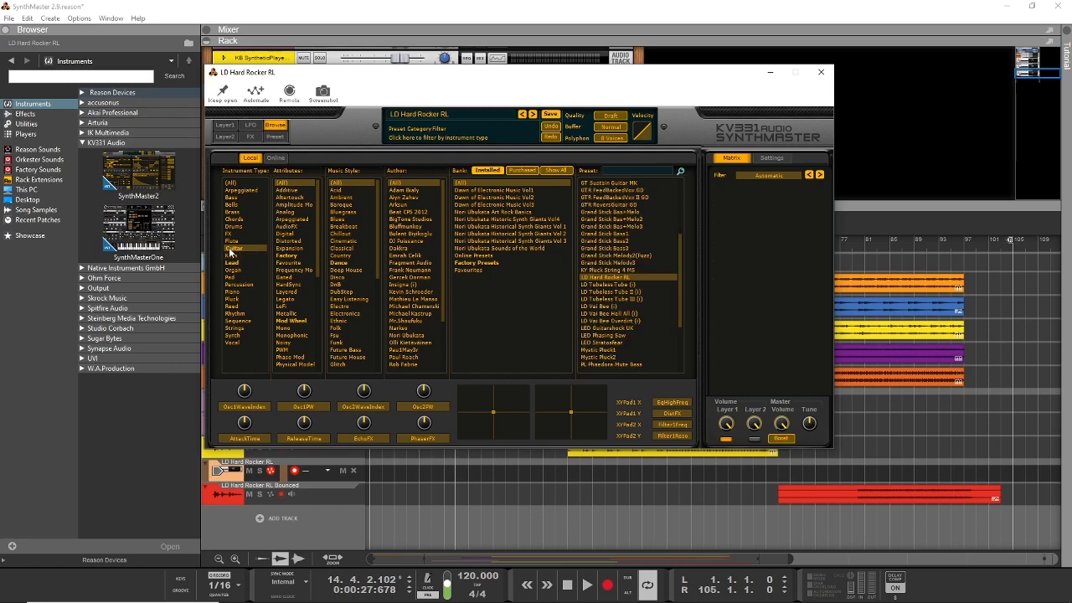
left_click(231, 183)
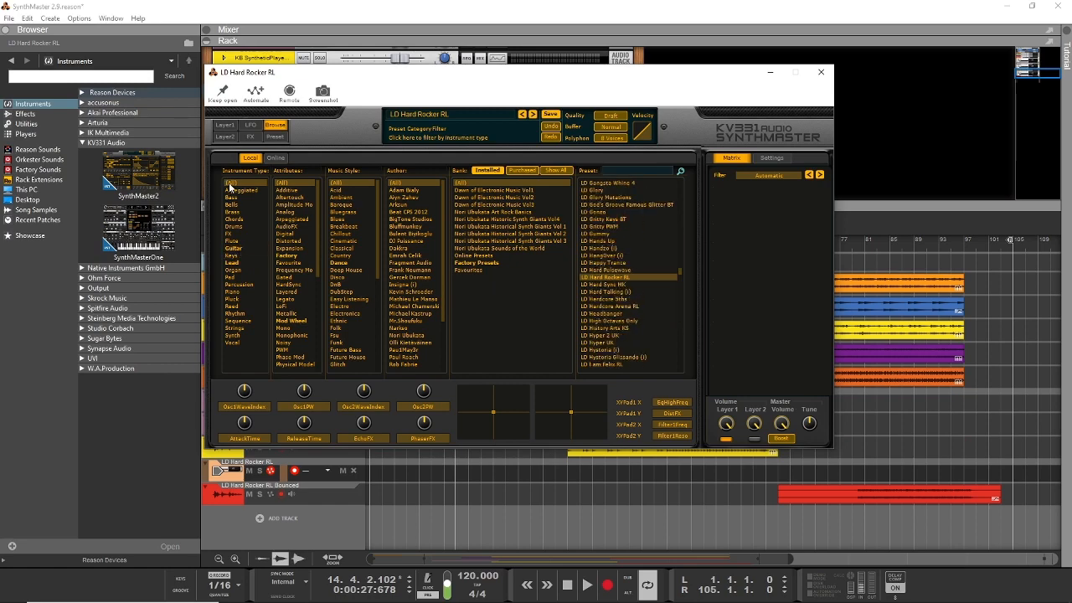
Step: Filter the presets by Pad, audition PAD Dark Pad I, PAD Dark Pad II and PAD Cosmos GD, load PAD Distant Galaxy ARK, and close the plug-in
left_click(231, 277)
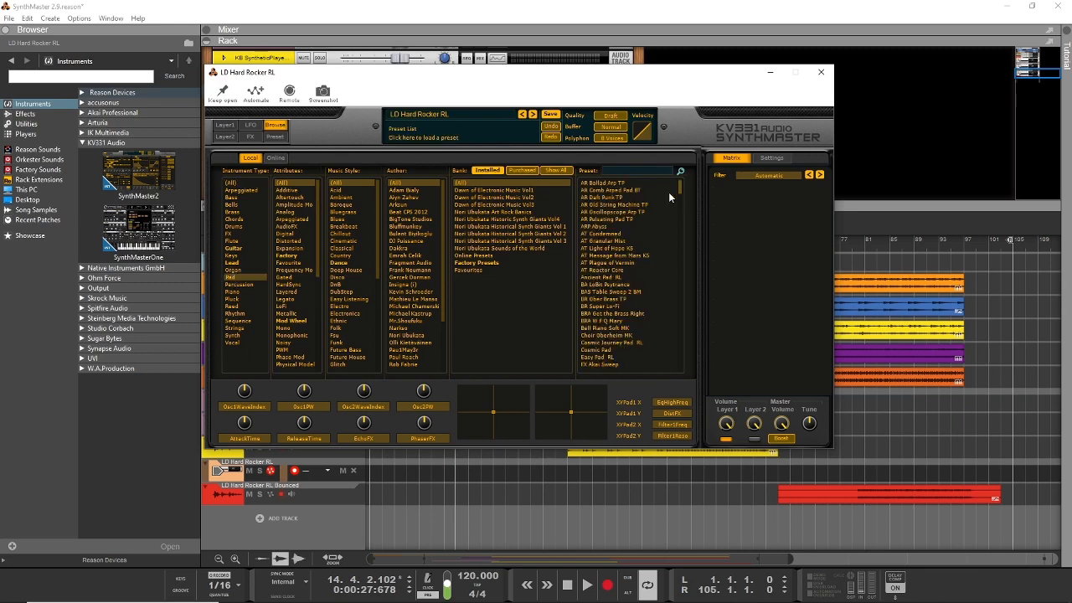
left_click_drag(680, 183, 680, 225)
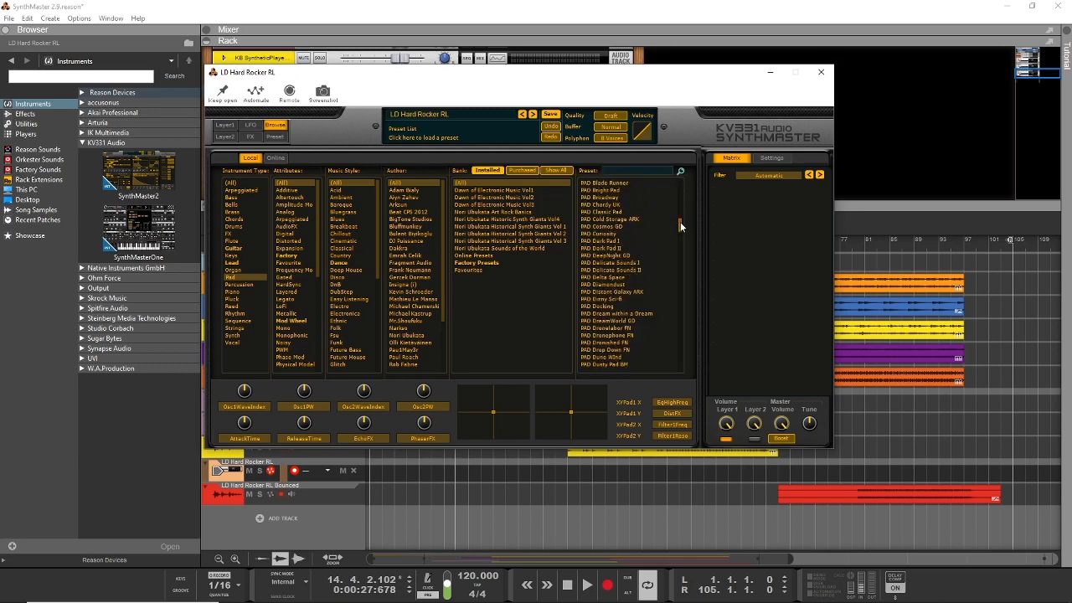
left_click(612, 241)
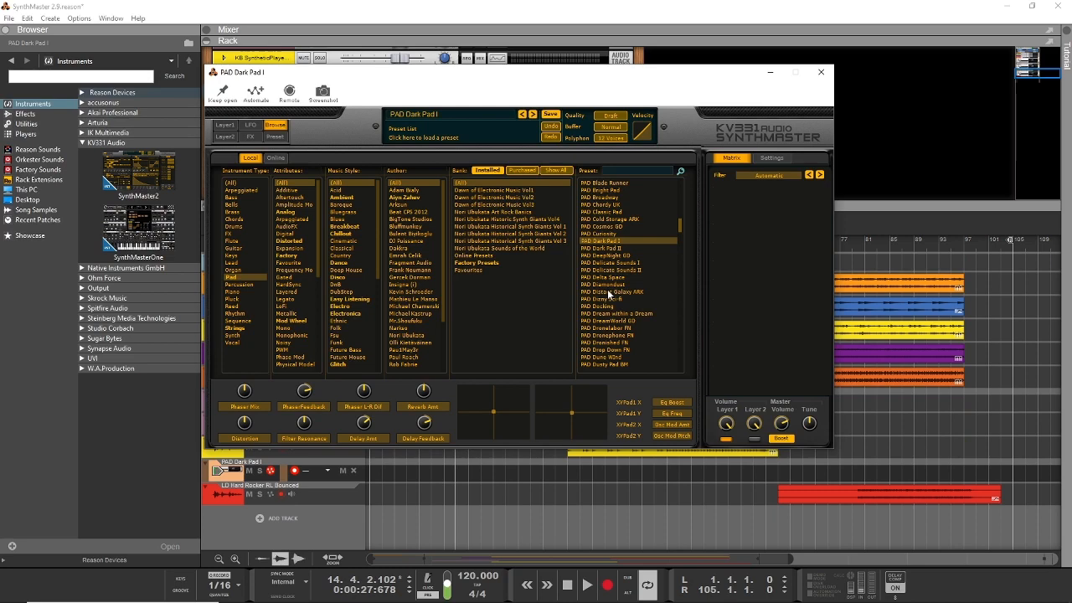
left_click(601, 248)
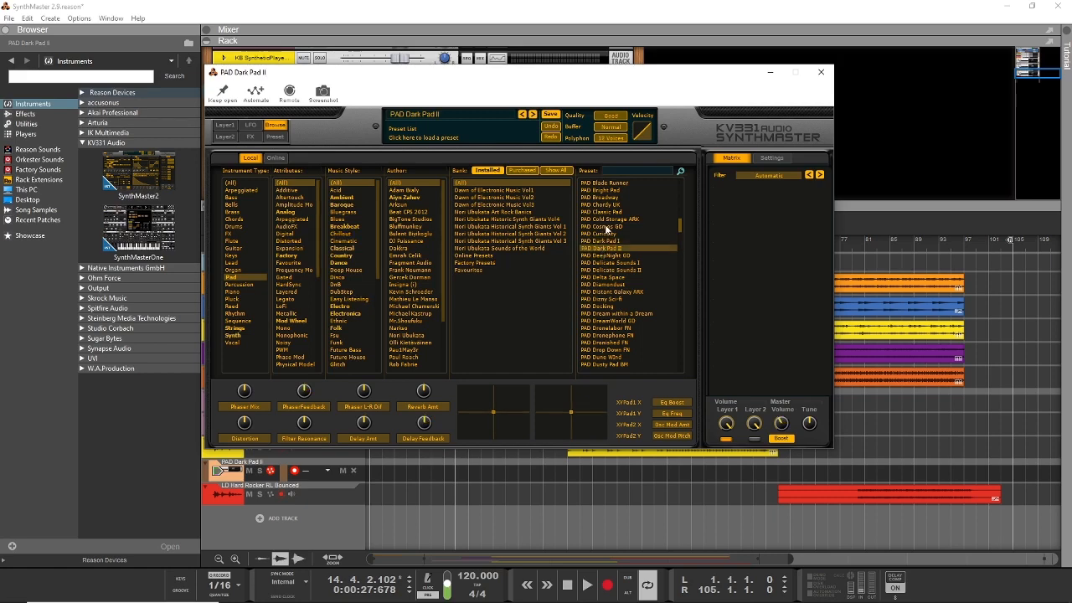
left_click(606, 227)
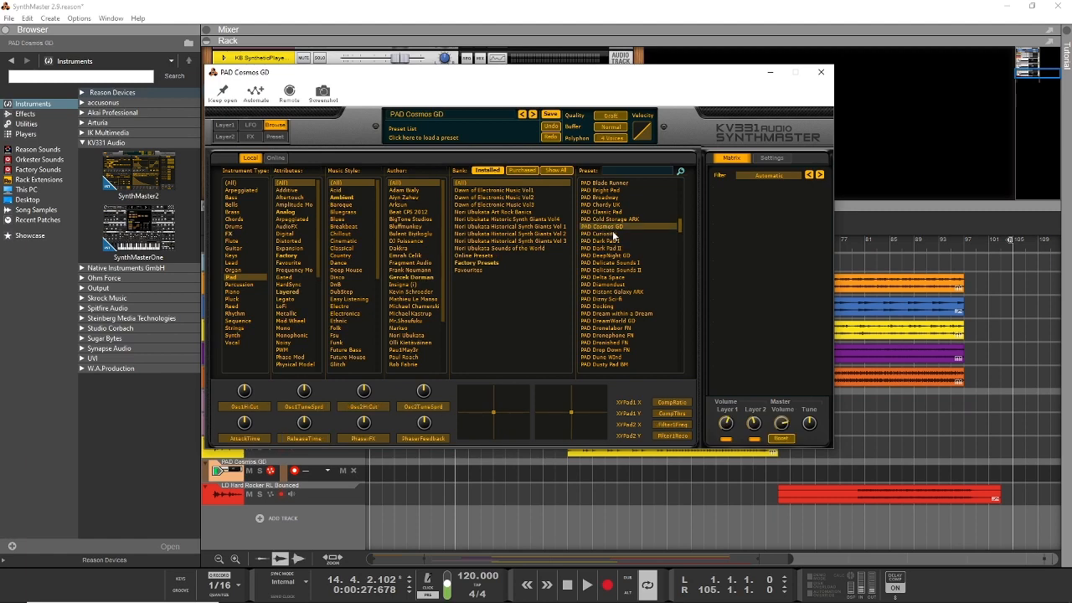
left_click(602, 292)
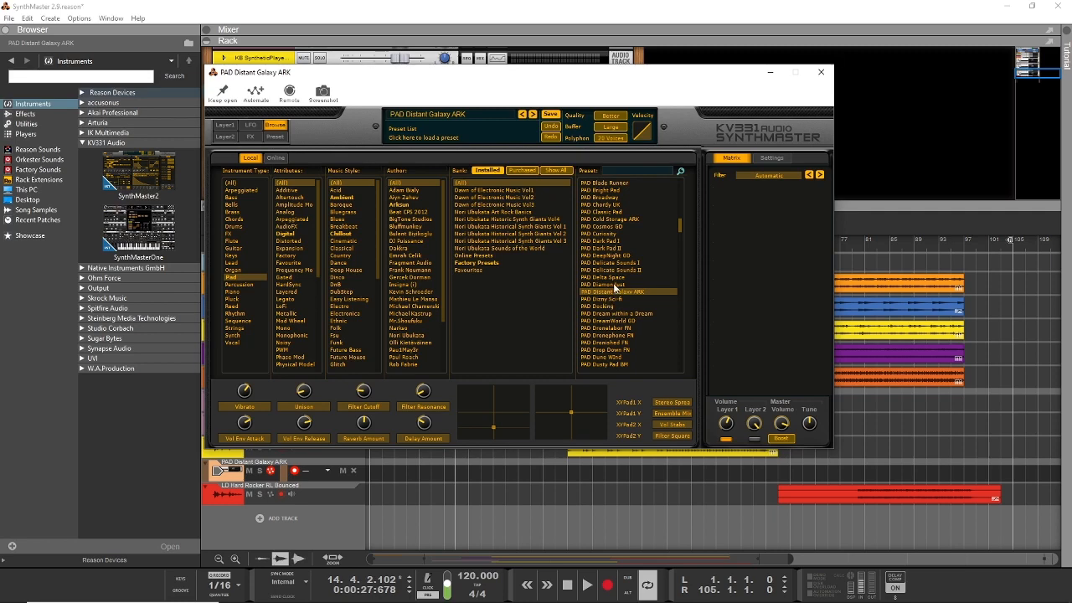
left_click(821, 70)
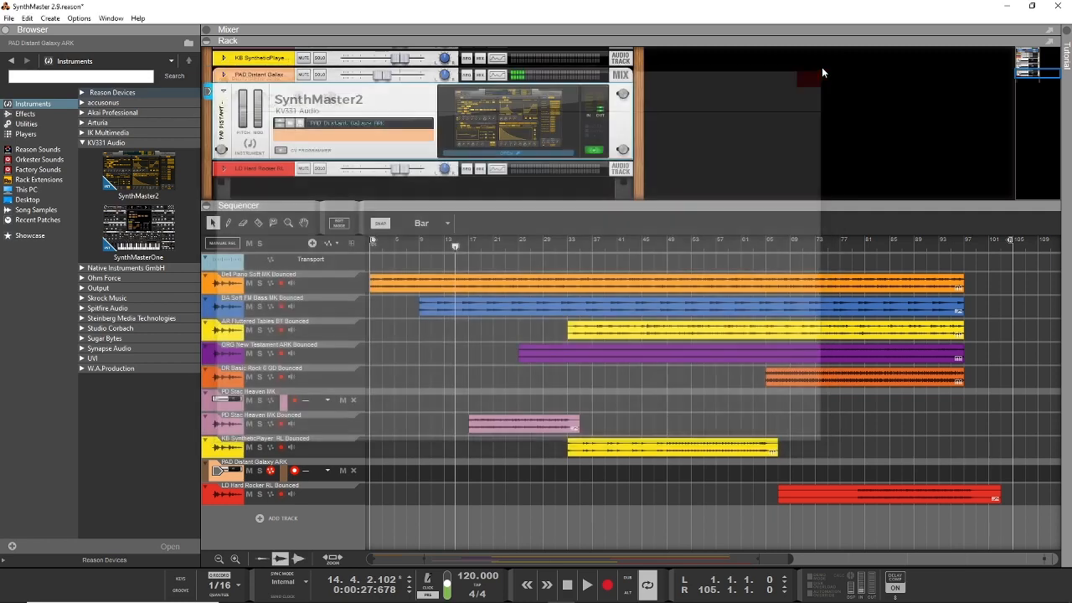
Step: Play the song from bar 1 to rehearse the PAD Distant Galaxy ARK part, and return to the beginning
left_click(569, 587)
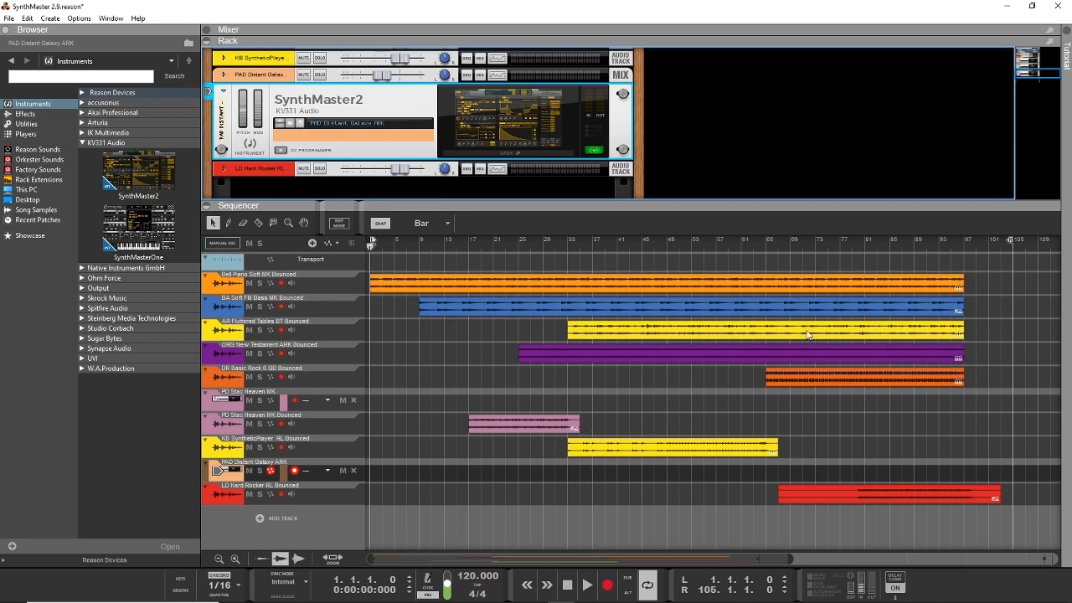
left_click(588, 585)
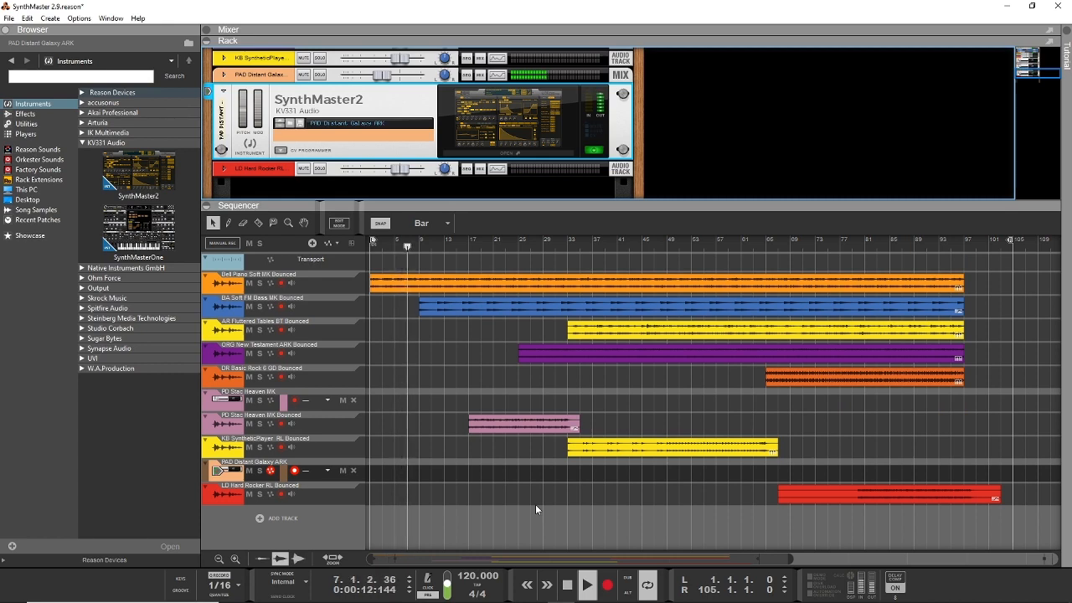
double_click(565, 589)
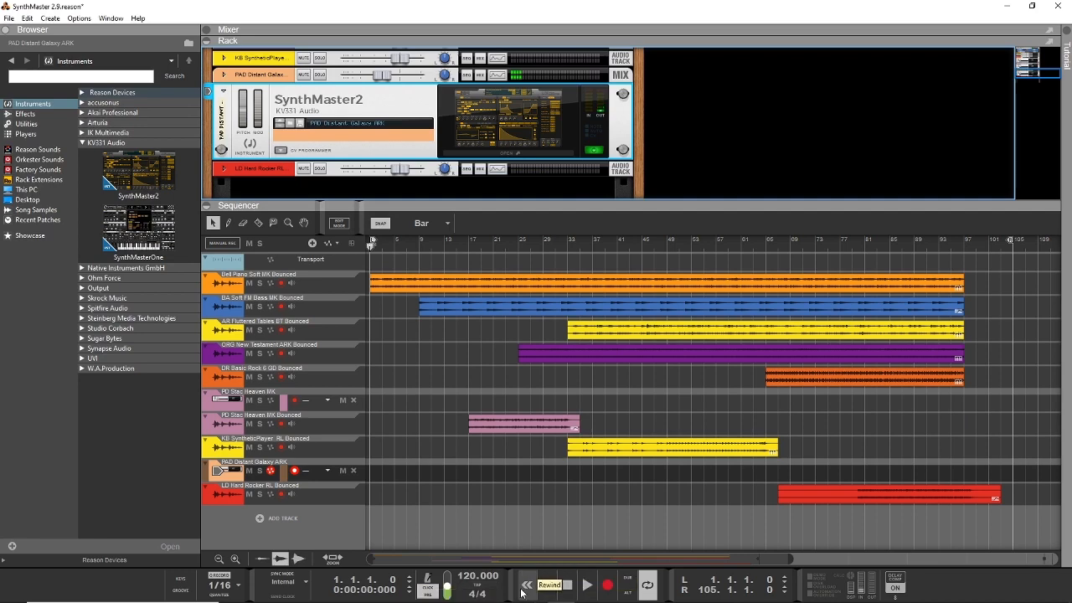
Step: Record a take on the PAD Distant Galaxy ARK track from bar 1 to about bar 9, and delete the recorded clip
left_click(607, 584)
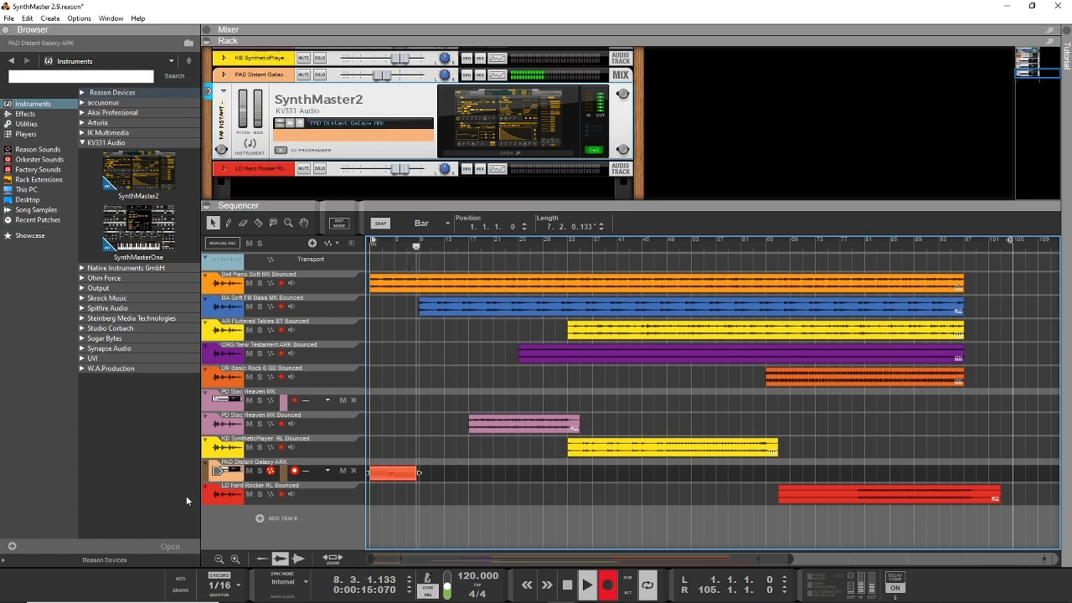
left_click(566, 585)
right_click(402, 474)
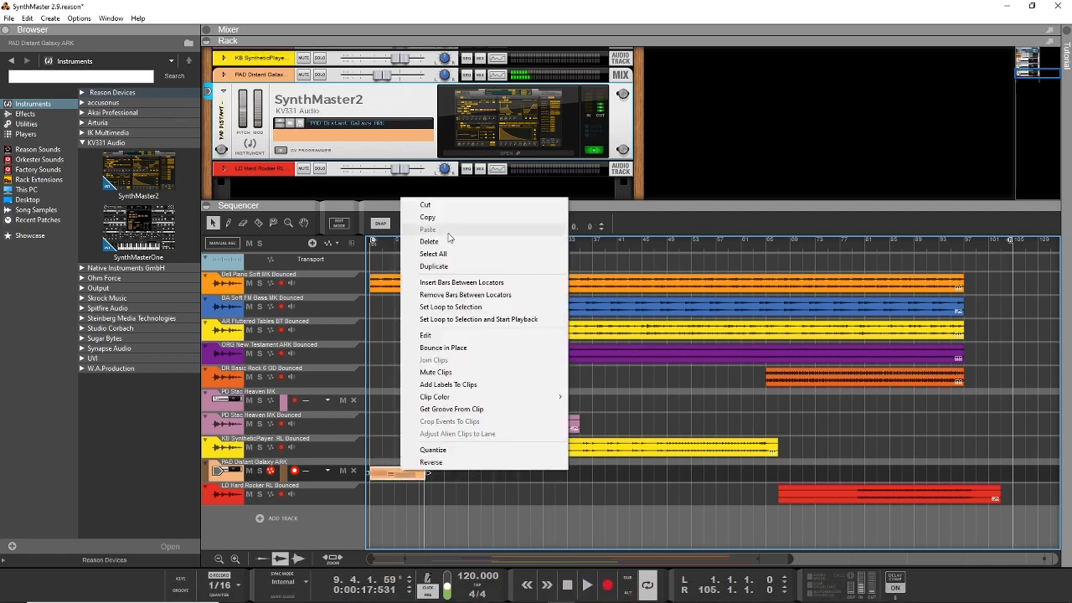
left_click(449, 244)
Step: Record the PAD Distant Galaxy ARK part from bar 1 to about bar 37, temporarily soloing the bounced KB SyntheticPlayer RL track near the end
left_click(569, 584)
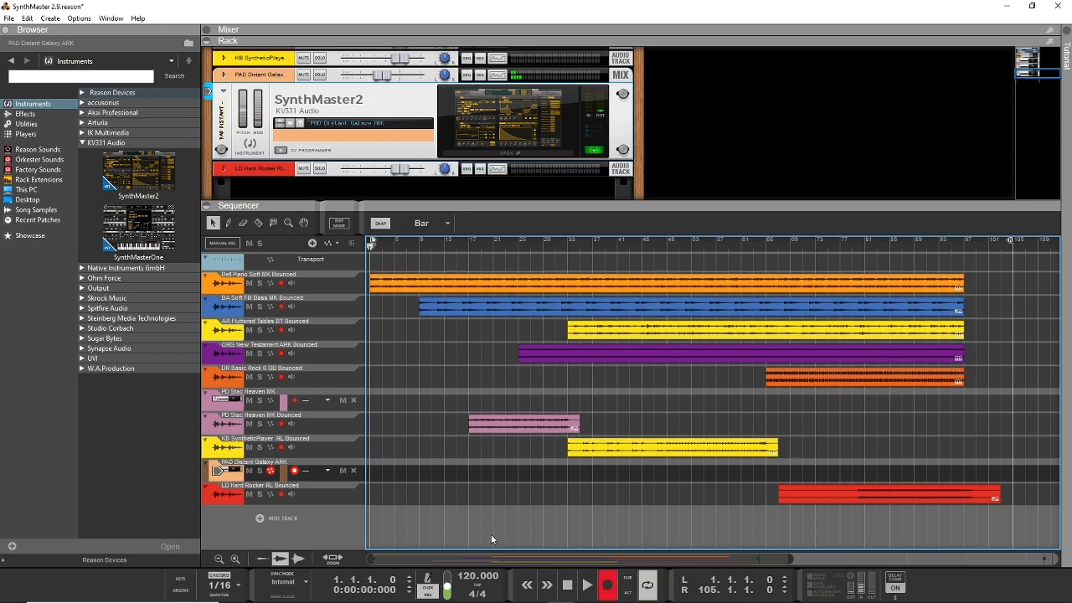
key("space")
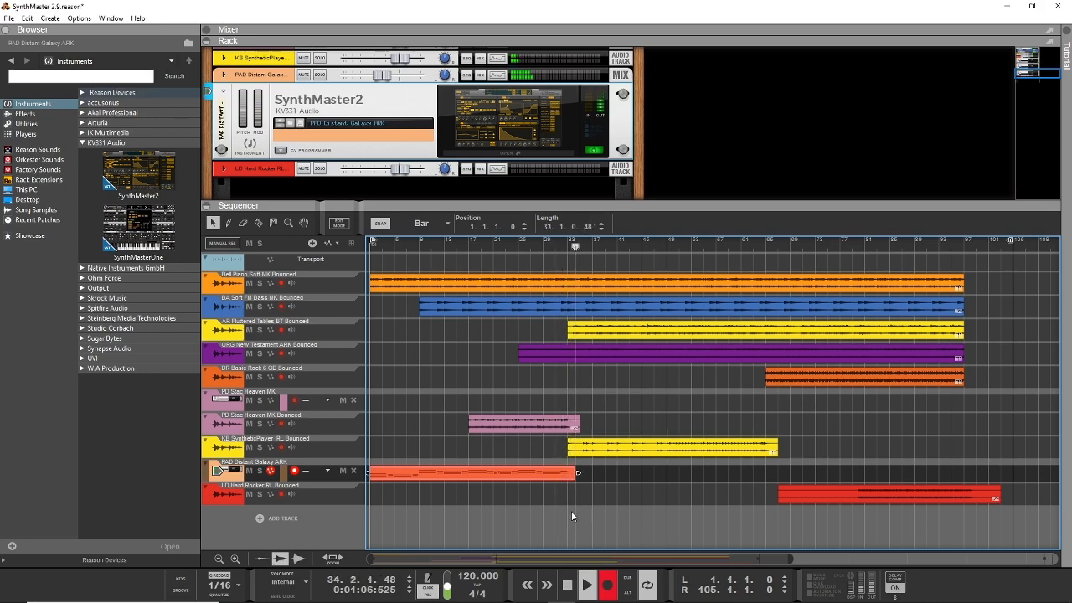
left_click(260, 446)
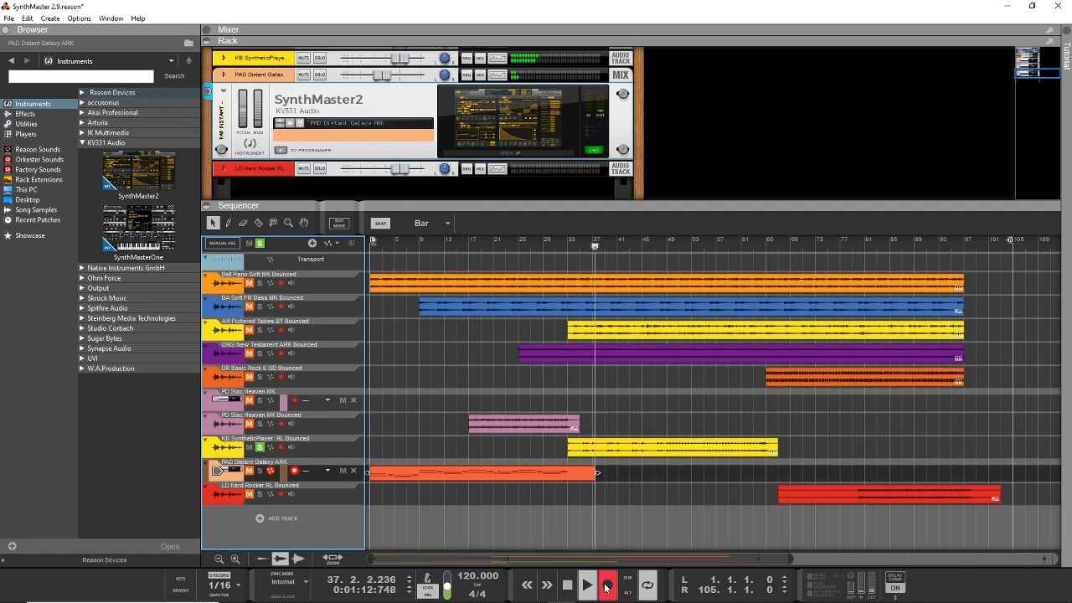
left_click(607, 584)
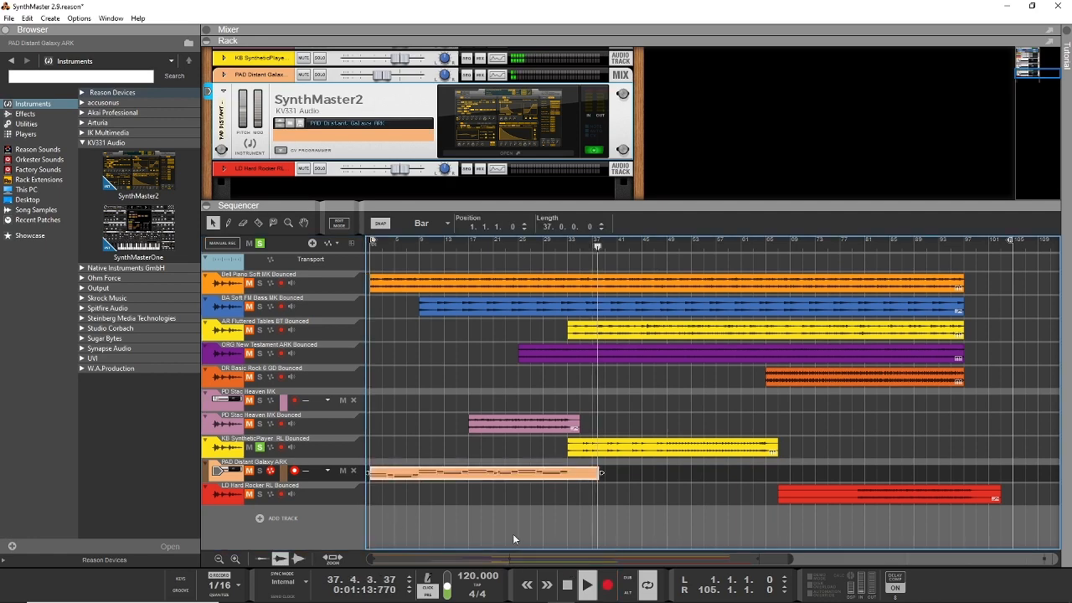
left_click(261, 447)
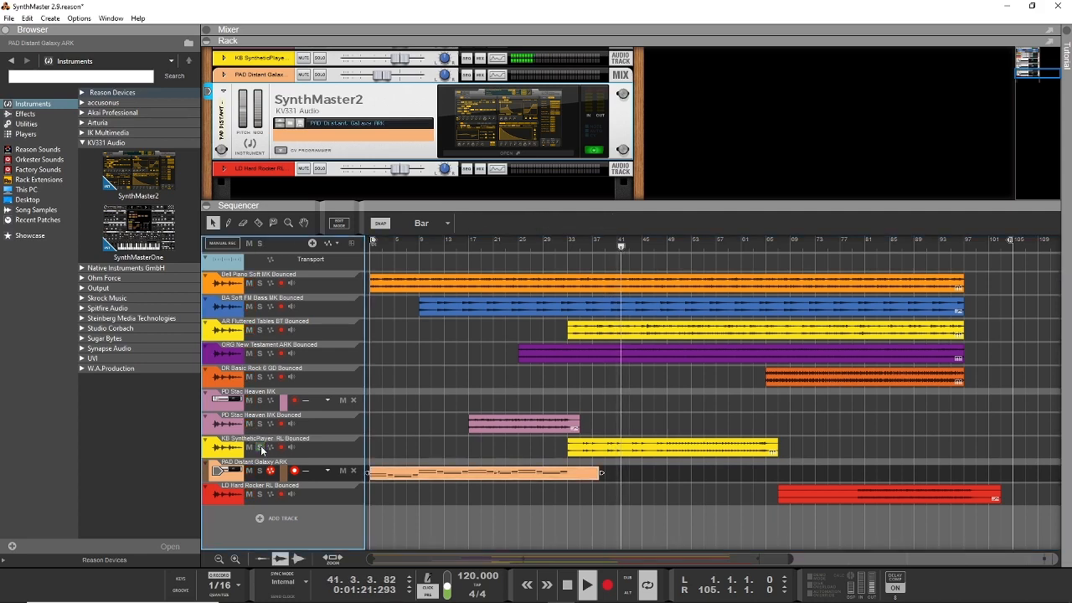
Step: Solo the bounced ORG New Testament ARK and AR Fluttered Tables BT tracks in turn during playback, and return the song to the beginning
left_click(259, 354)
left_click(259, 354)
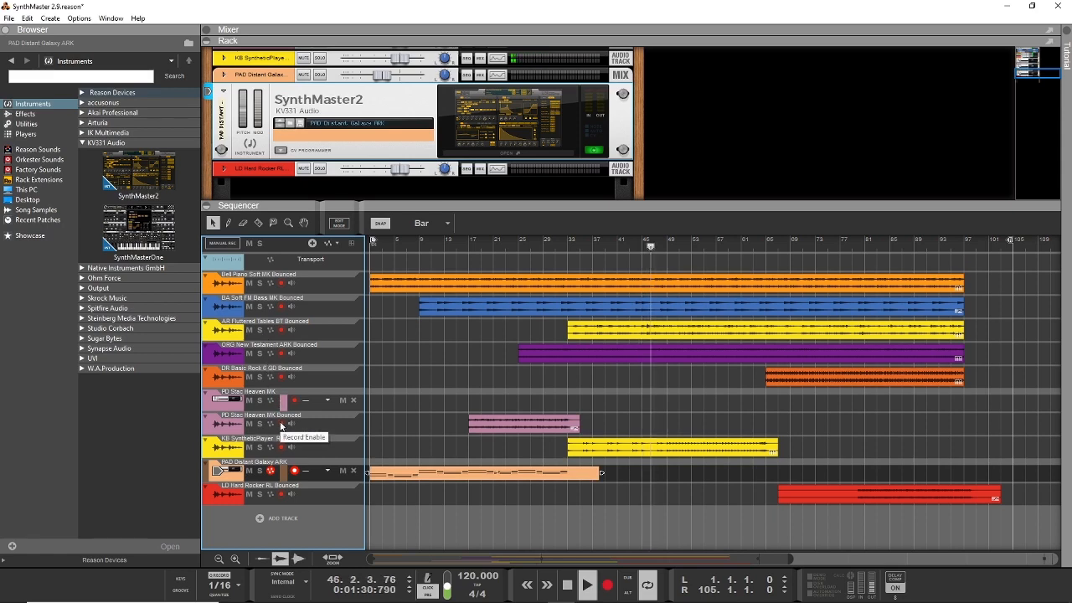
left_click(259, 330)
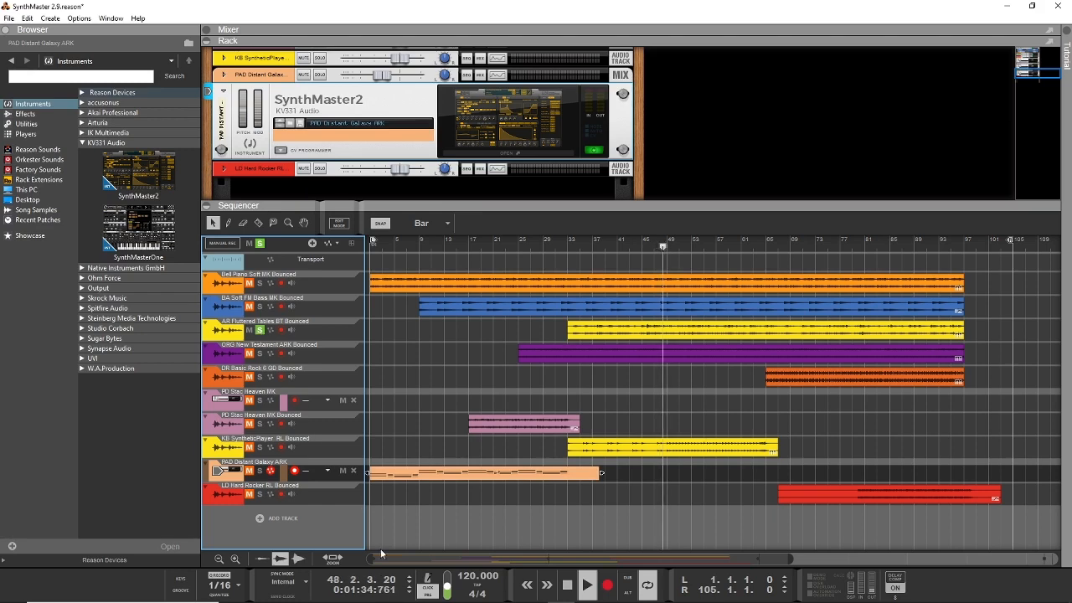
left_click(260, 331)
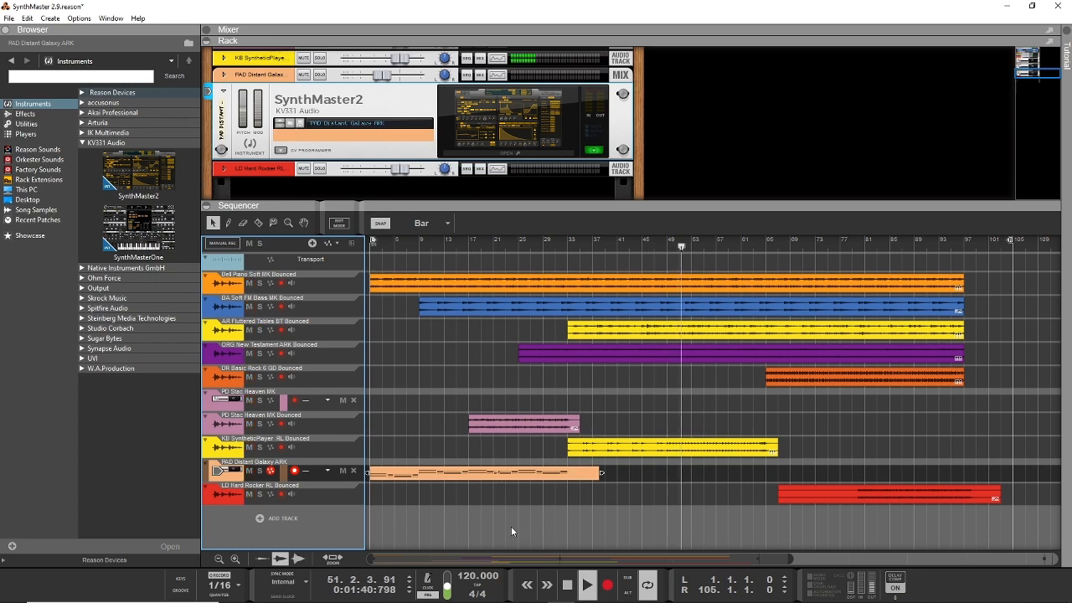
left_click(568, 585)
left_click(569, 586)
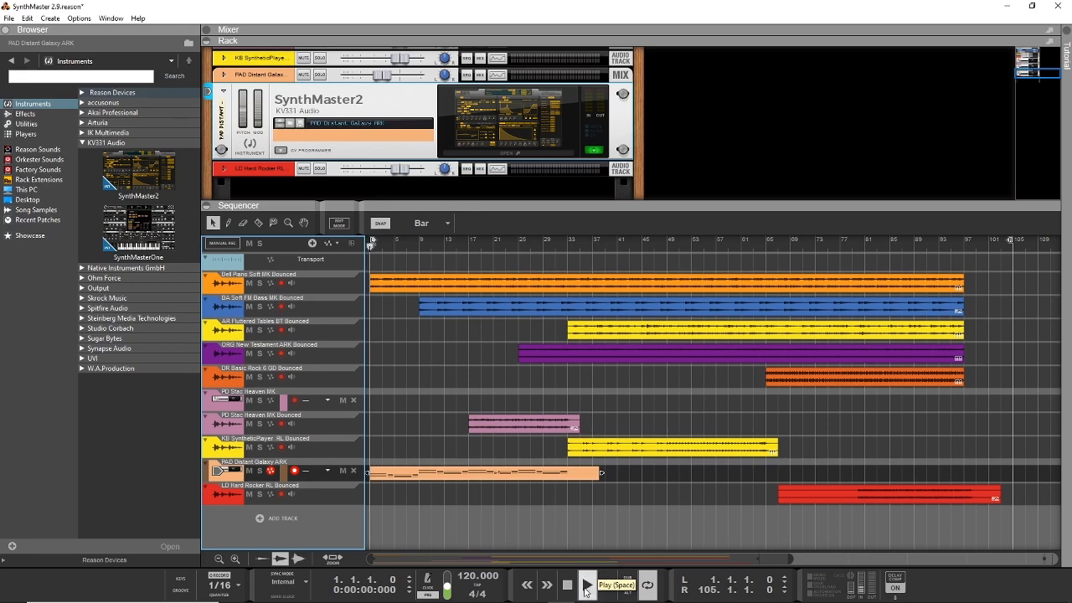
Step: While the song plays, enable the EQ on the PAD Distant Galaxy ARK mixer channel and boost its high-frequency band about 12.7 dB near 9.9 kHz
left_click(586, 586)
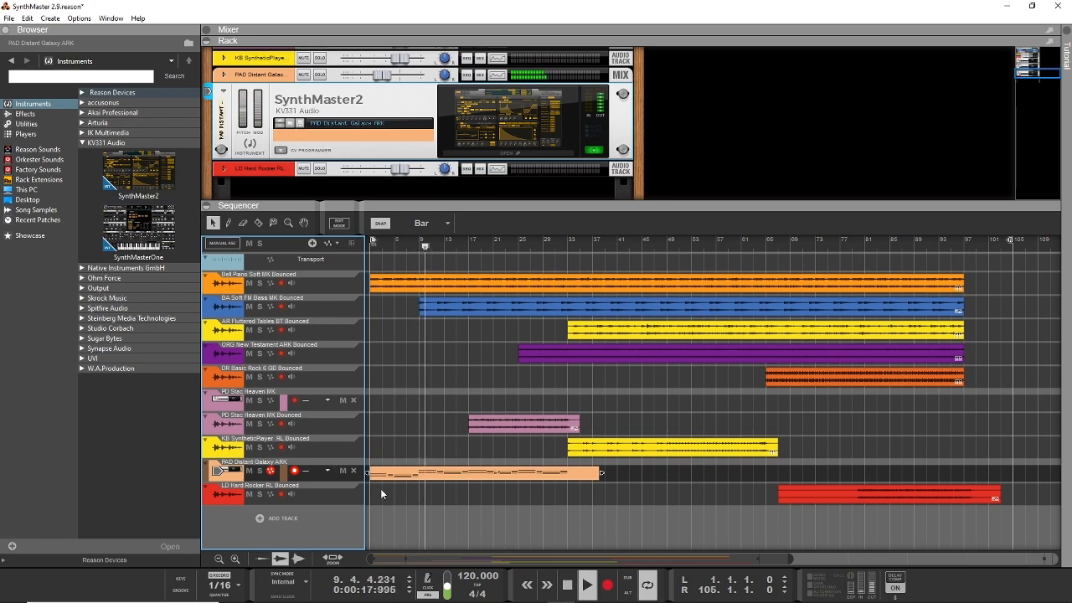
left_click(206, 31)
left_click_drag(709, 211, 729, 381)
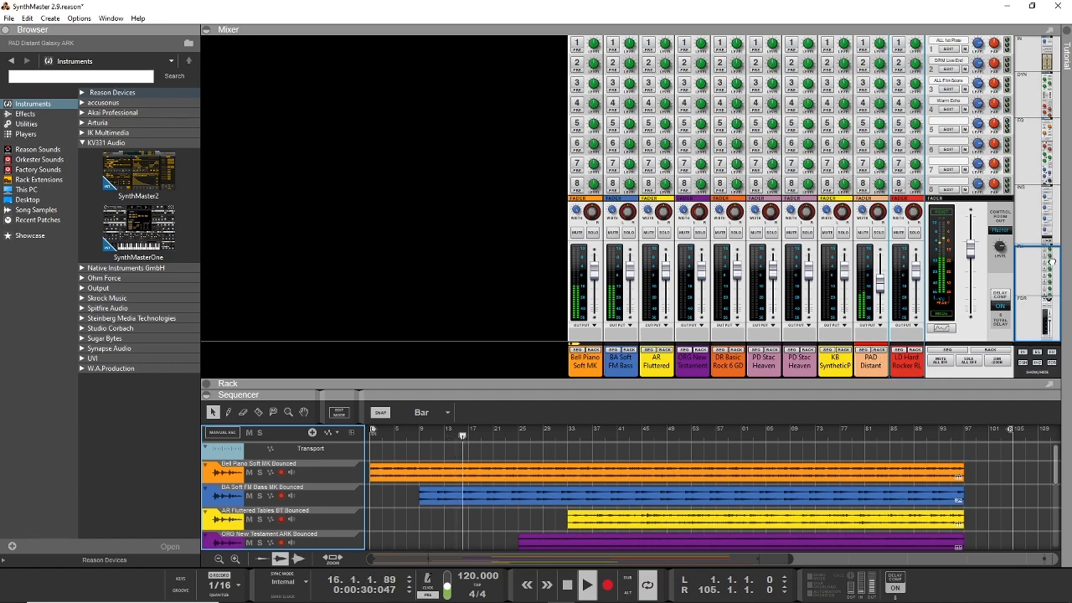
left_click_drag(1051, 276, 1045, 131)
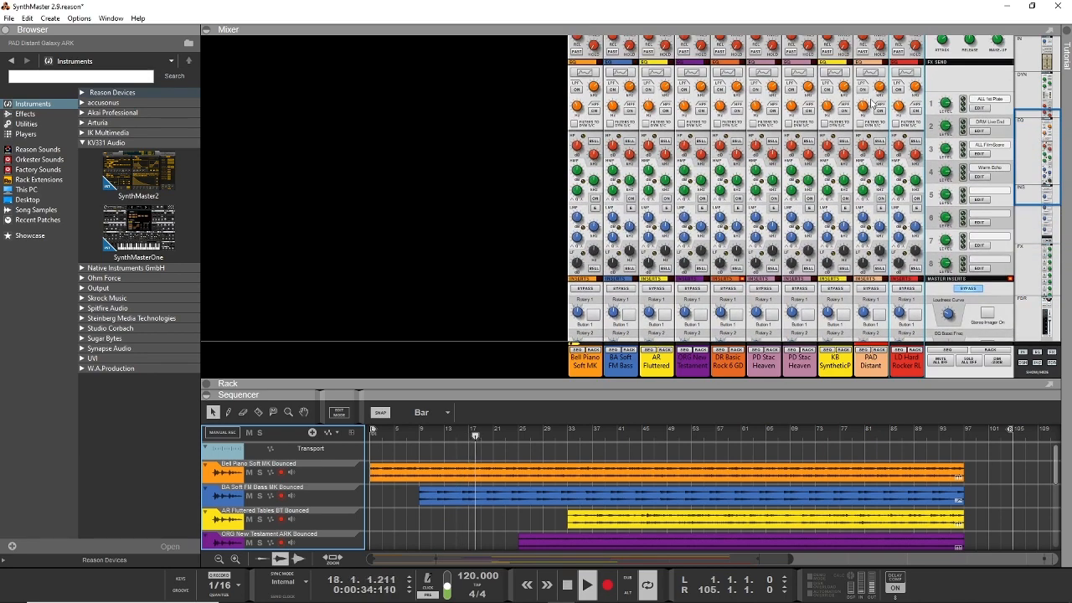
left_click(871, 73)
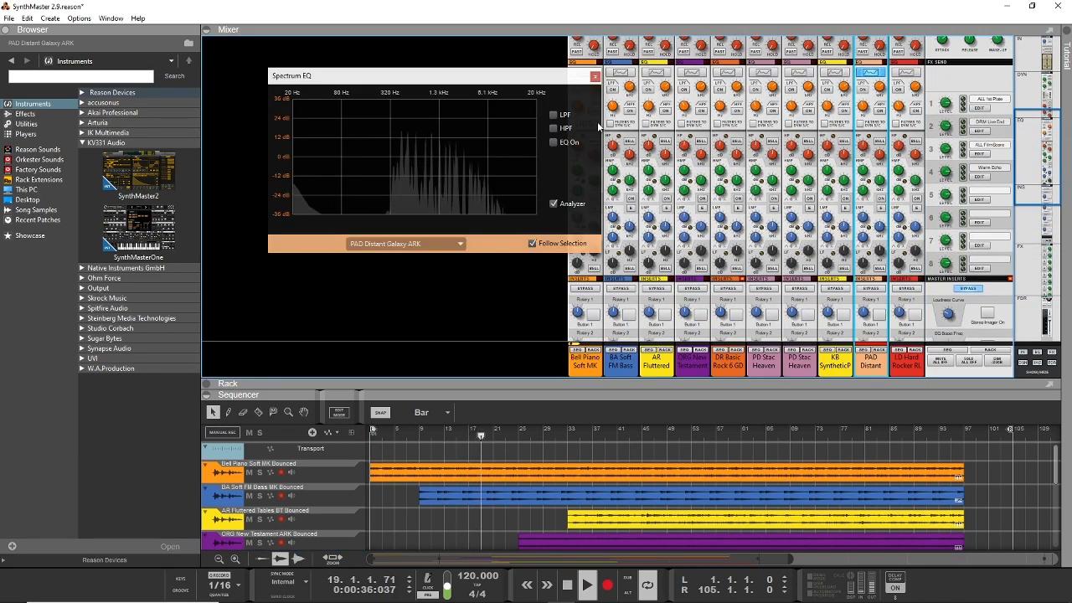
left_click(553, 143)
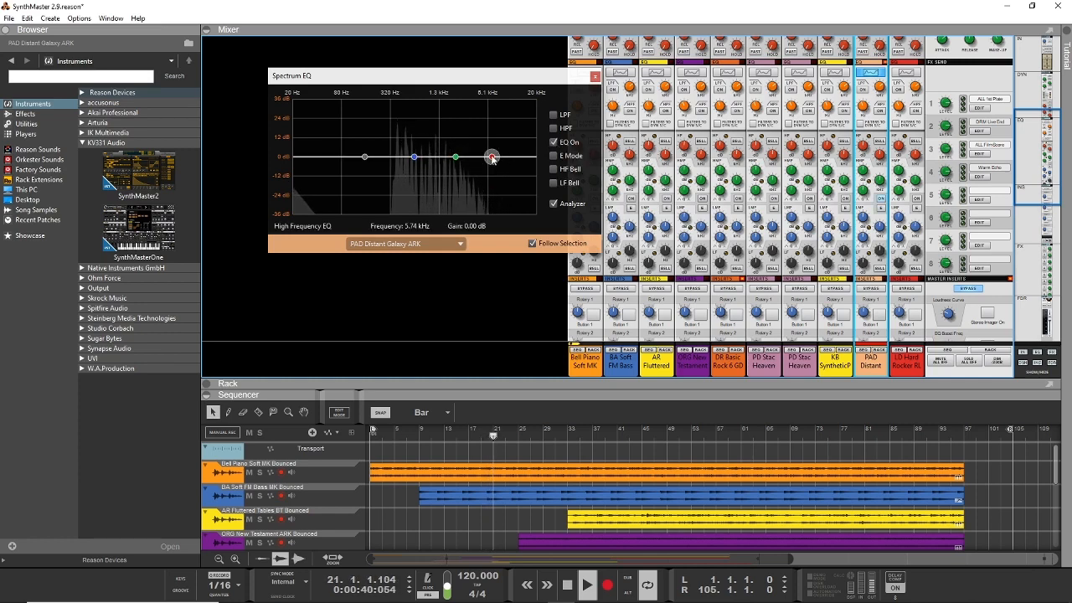
left_click_drag(492, 160, 516, 136)
mouse_move(515, 136)
left_mouse_down()
mouse_move(491, 141)
mouse_move(512, 148)
mouse_move(510, 135)
left_mouse_up()
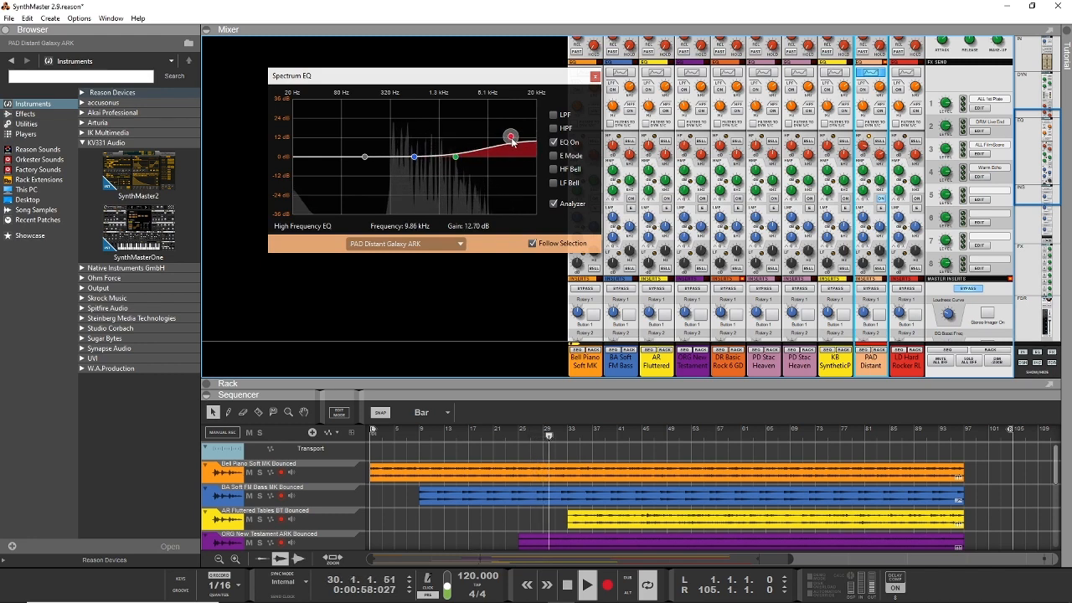
left_click(594, 77)
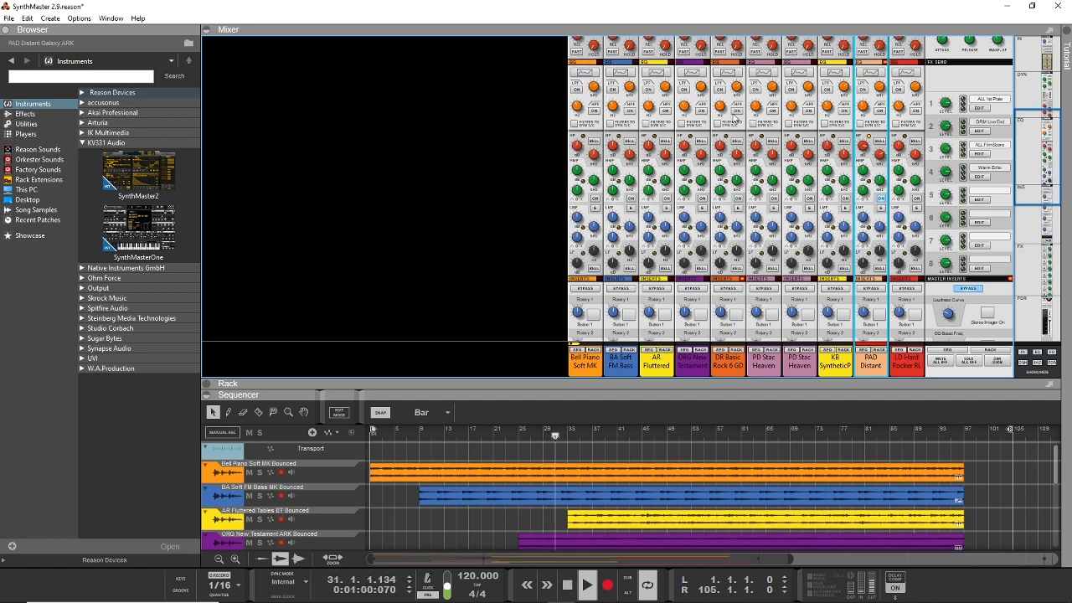
Step: Shrink the mixer and rack areas so the sequencer shows all tracks, and save the song
scroll(1048, 250, "down", 3)
scroll(1048, 249, "down", 4)
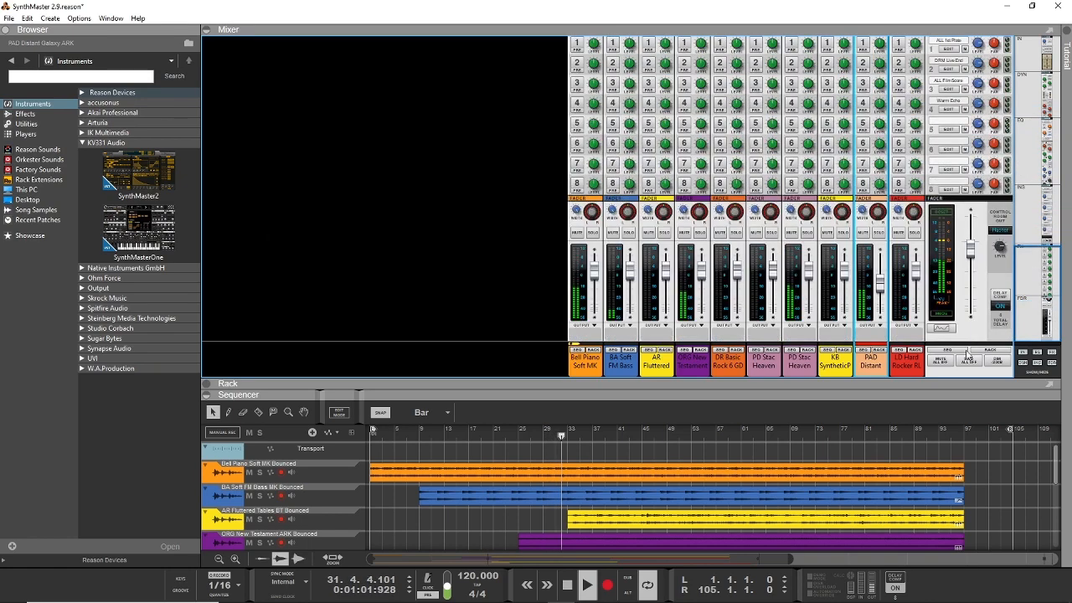
left_click_drag(845, 130, 843, 78)
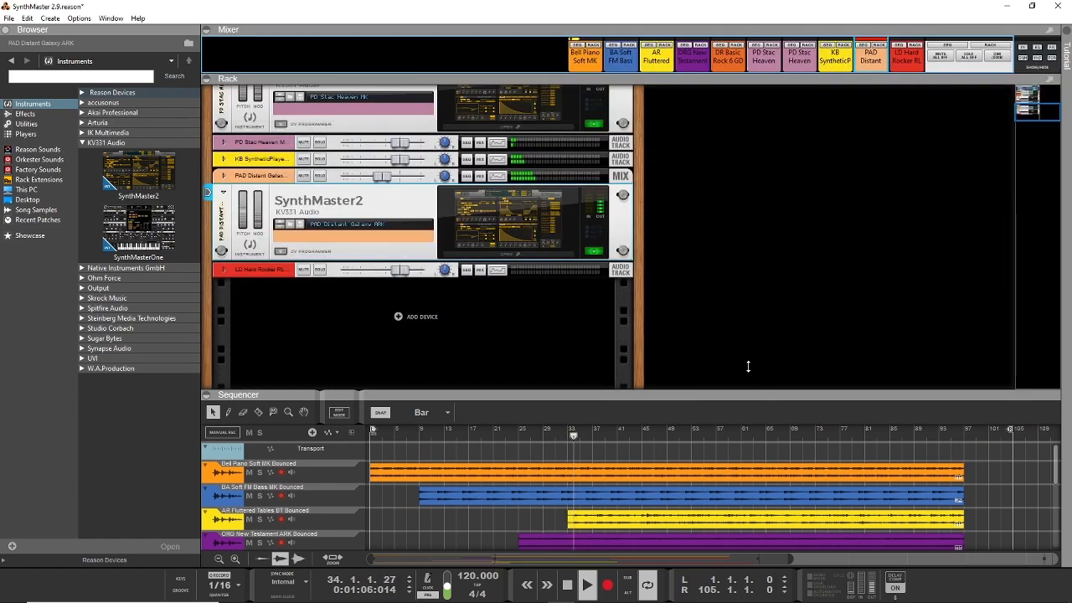
left_click_drag(748, 366, 742, 268)
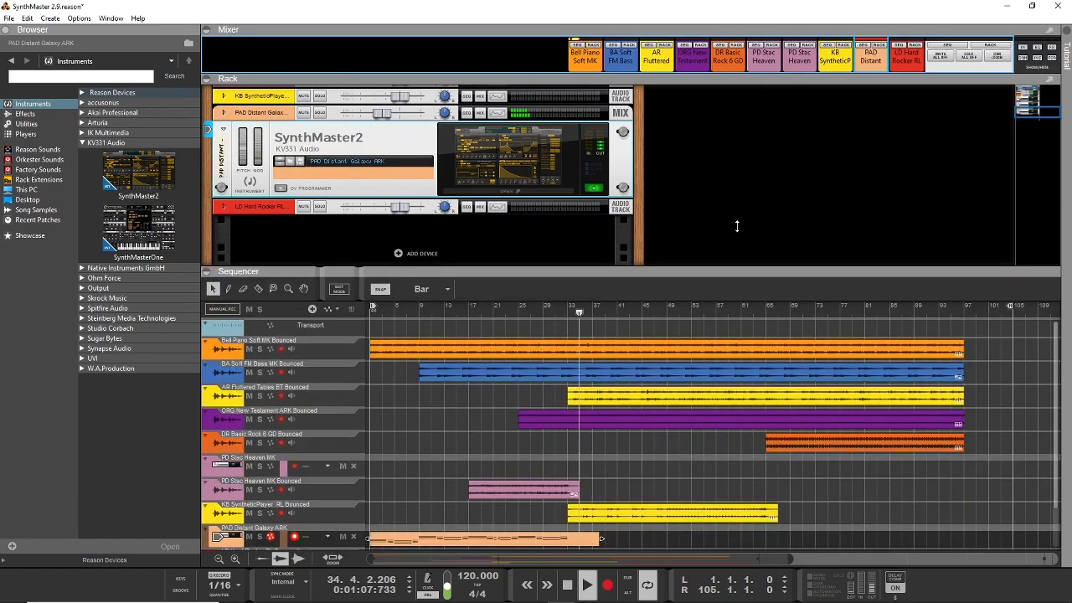
mouse_move(737, 226)
left_mouse_down()
mouse_move(734, 208)
mouse_move(742, 225)
left_mouse_up()
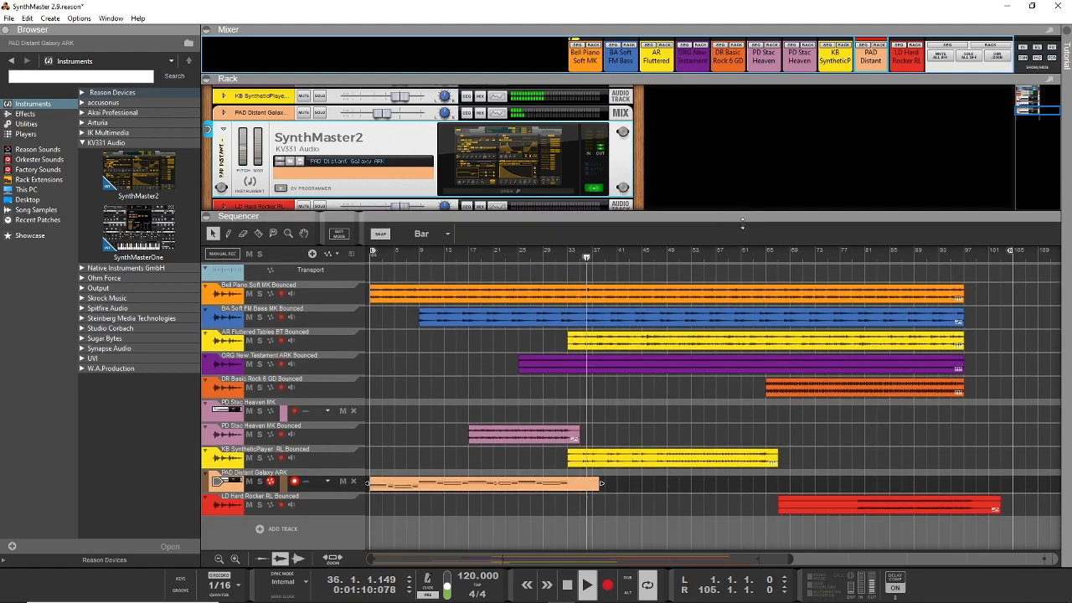
left_click(8, 18)
left_click(33, 98)
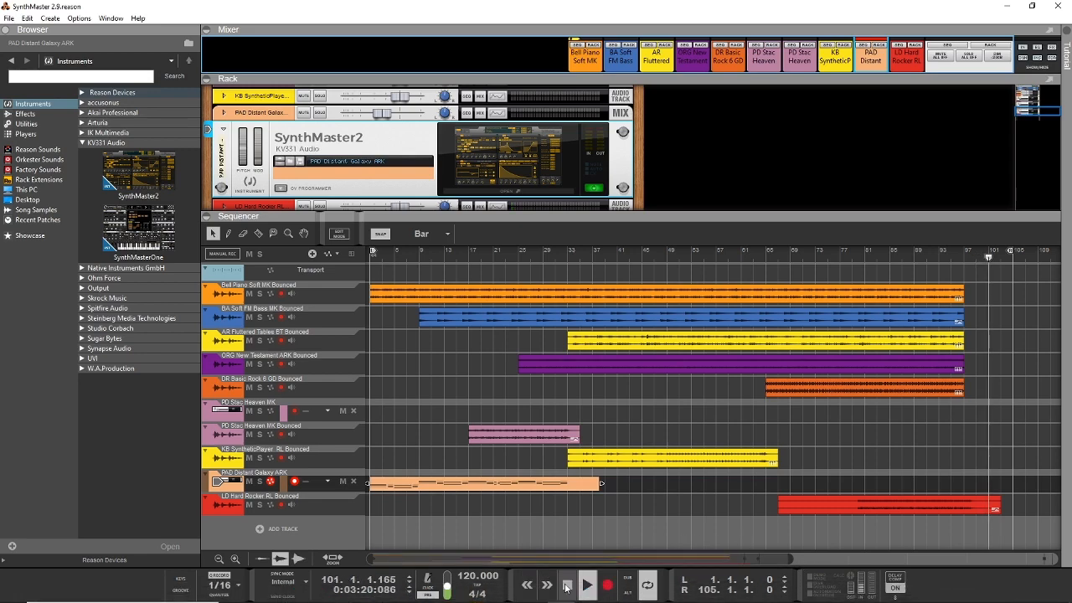
Step: Extend the bounced Bell Piano clip to about bar 104, the bass to about bar 102, and the AR, ORG and DR clips to bar 101
left_click(945, 299)
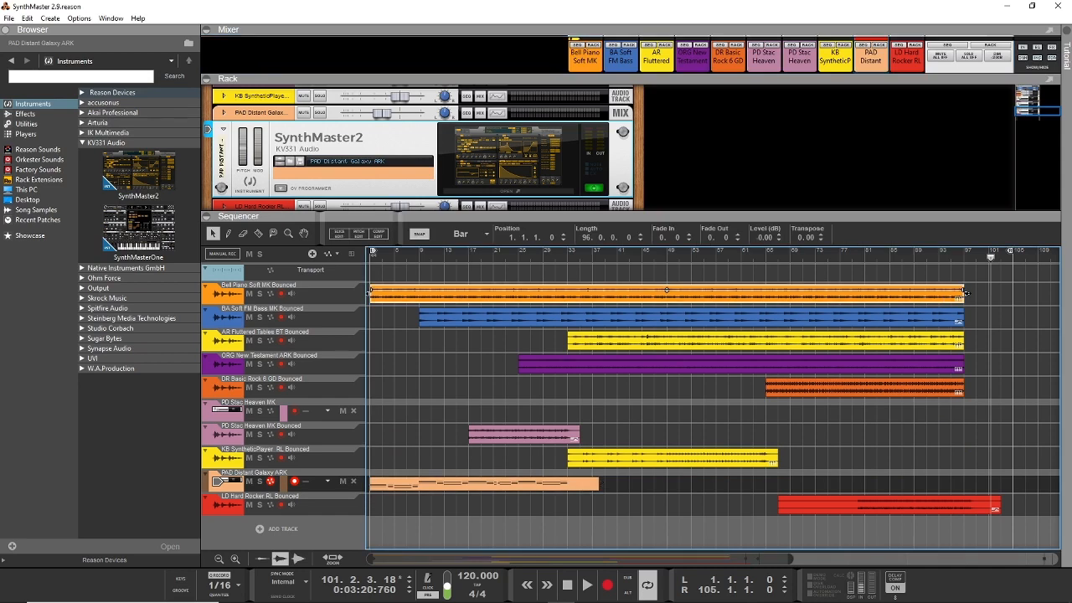
left_click_drag(968, 292, 1017, 299)
left_click(924, 321)
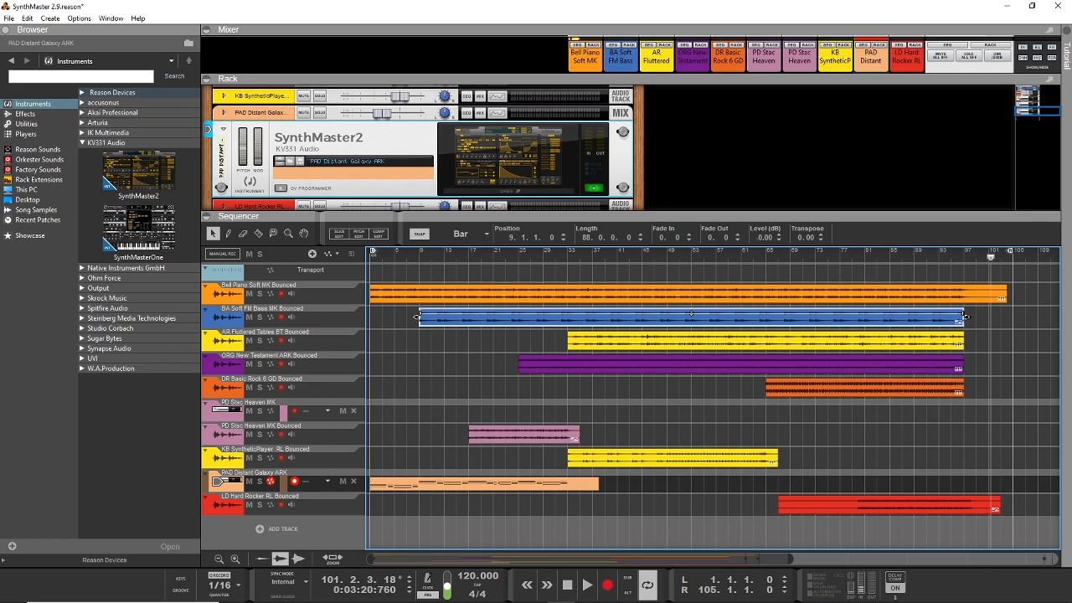
left_click_drag(987, 319, 991, 343)
left_click(953, 343)
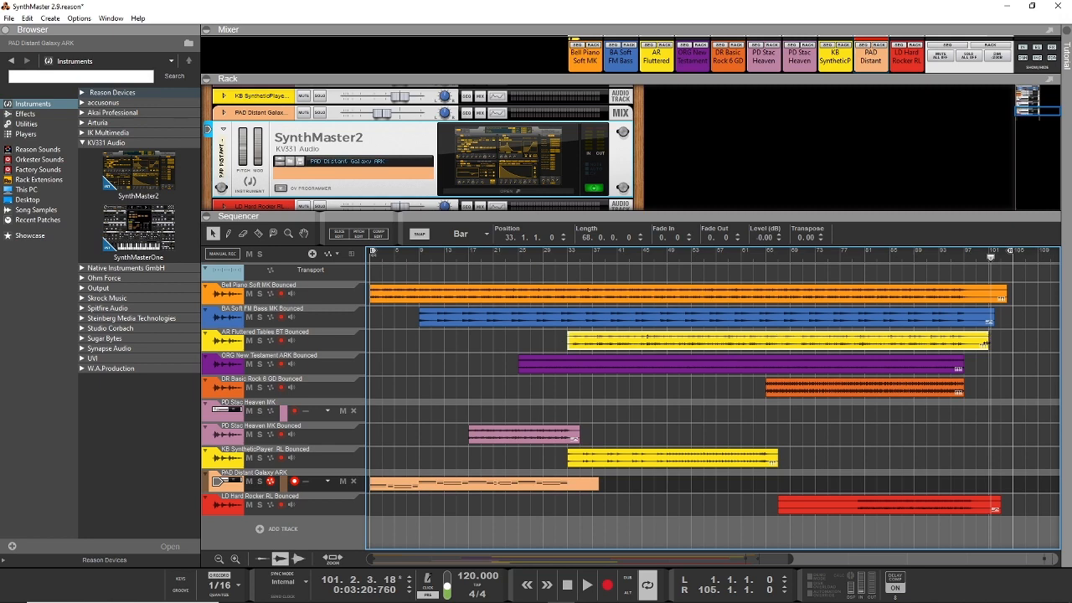
left_click(942, 369)
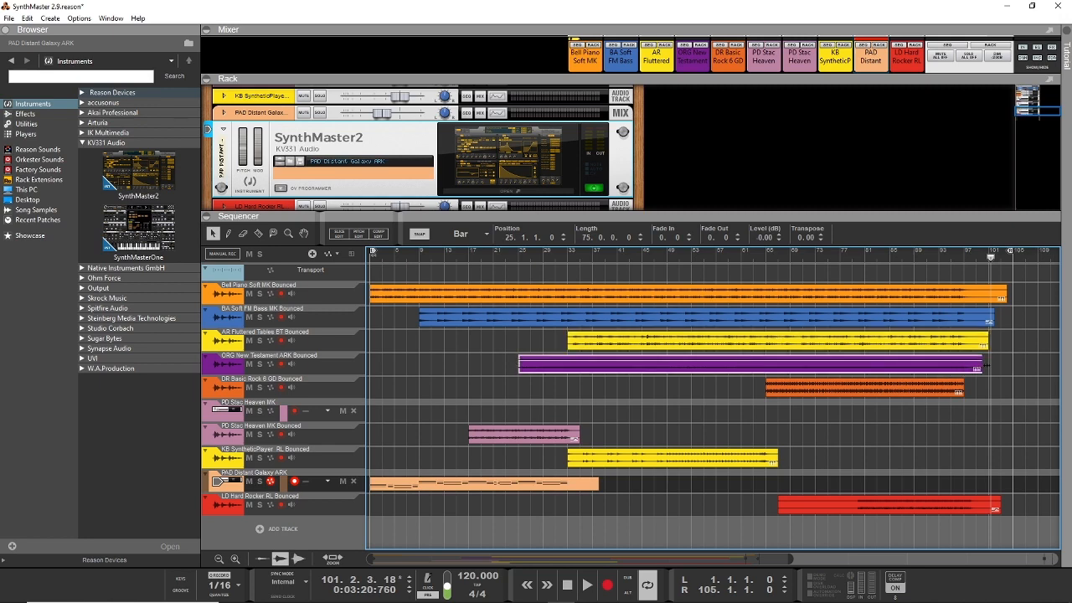
left_click(959, 391)
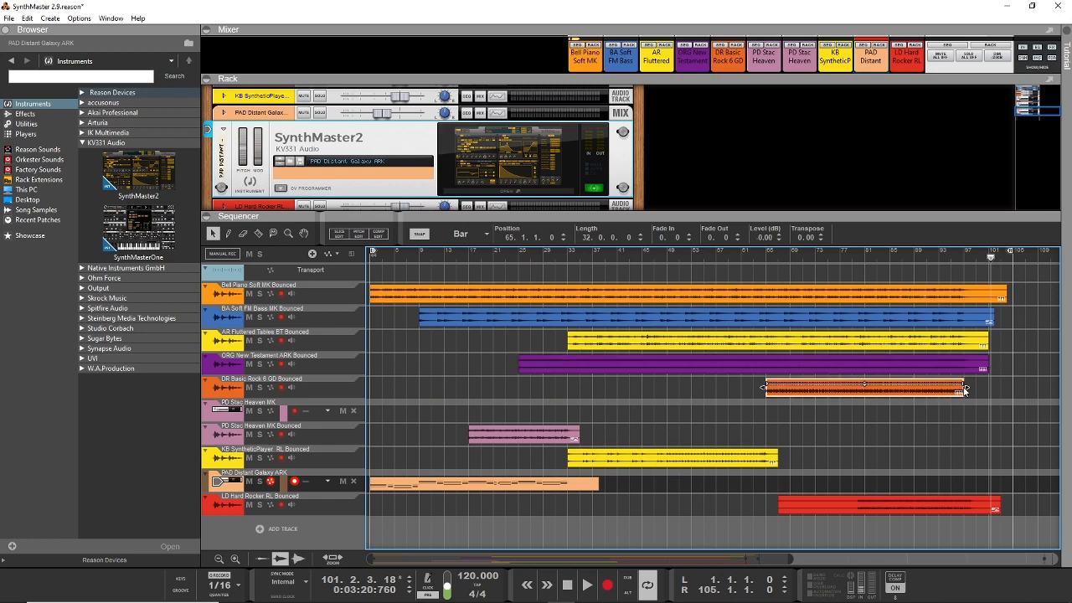
Step: Play back the song's ending from bar 92 to check the extended clips, and save the song
left_click(933, 256)
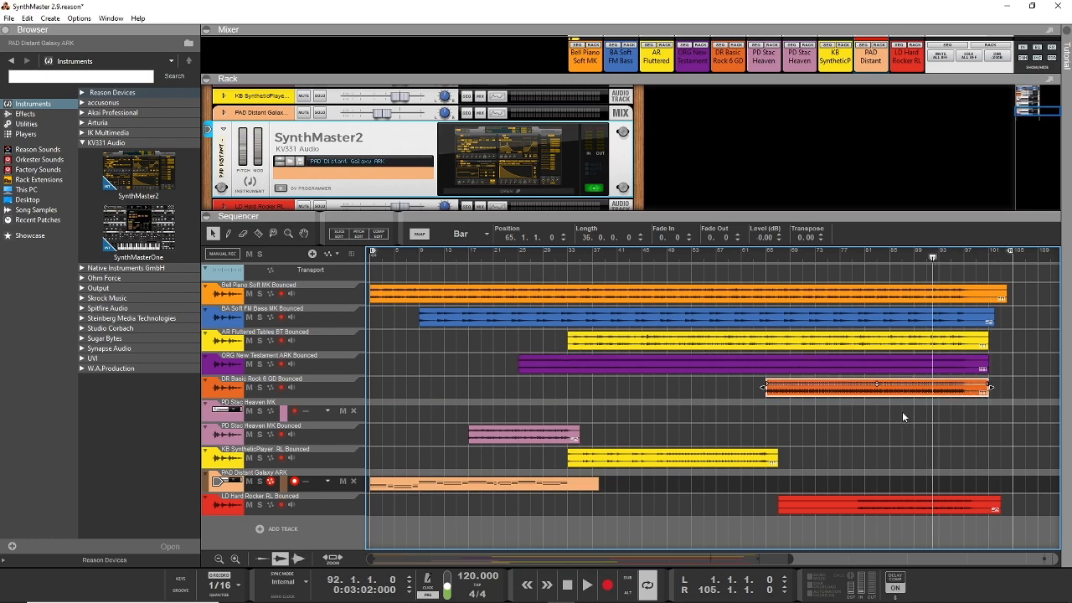
left_click(587, 584)
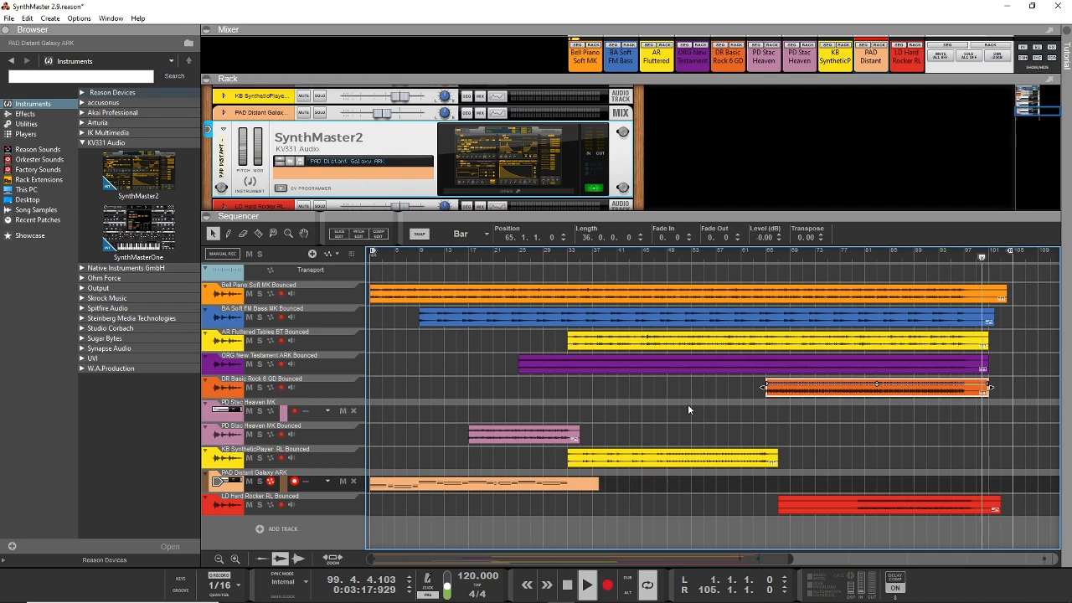
left_click(573, 583)
left_click(573, 584)
left_click(853, 422)
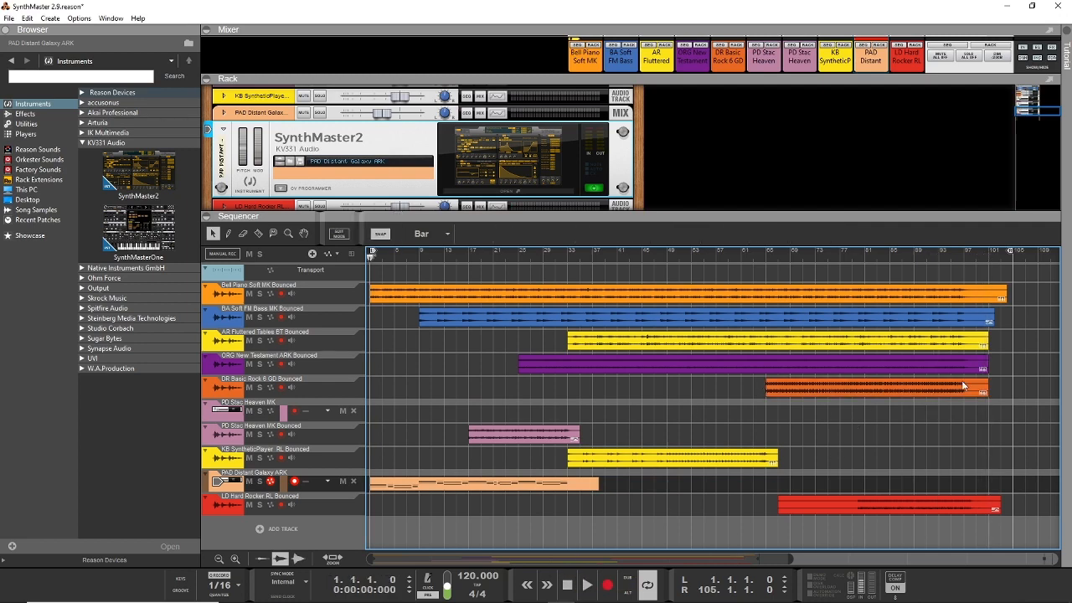
left_click(8, 18)
left_click(38, 102)
Step: Open the PAD Distant Galaxy ARK instrument's plug-in window, examine the preset's information page, and return to the preset browser
left_click(507, 191)
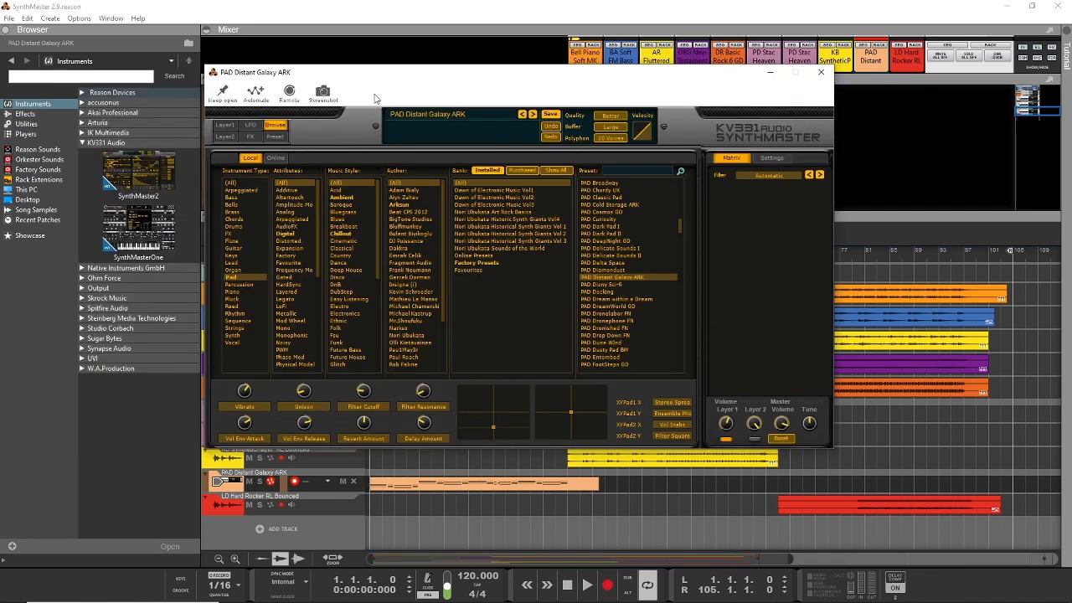
left_click_drag(404, 70, 427, 69)
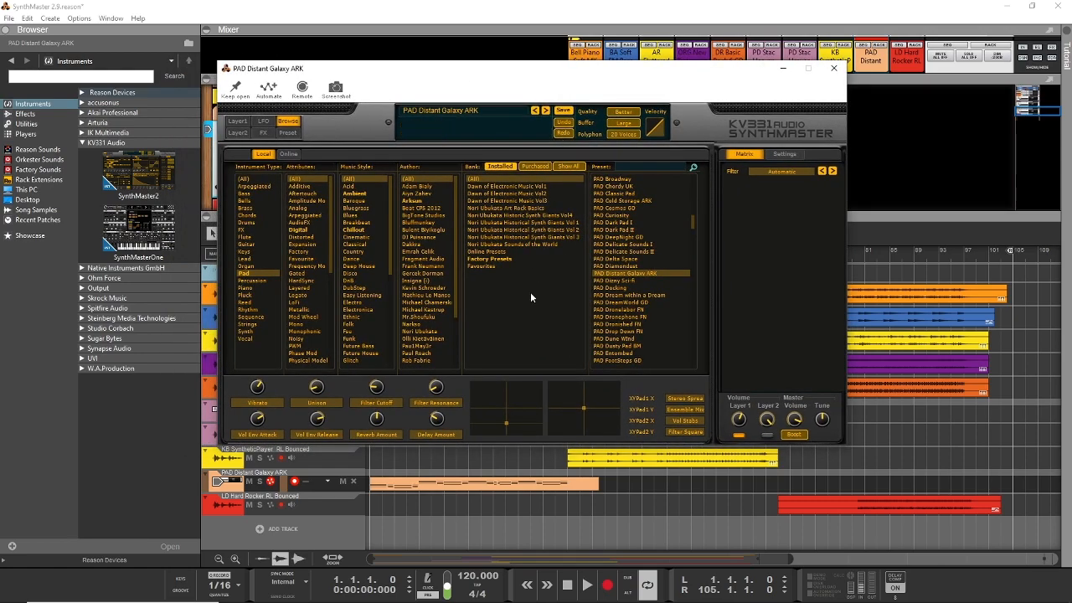
left_click(286, 133)
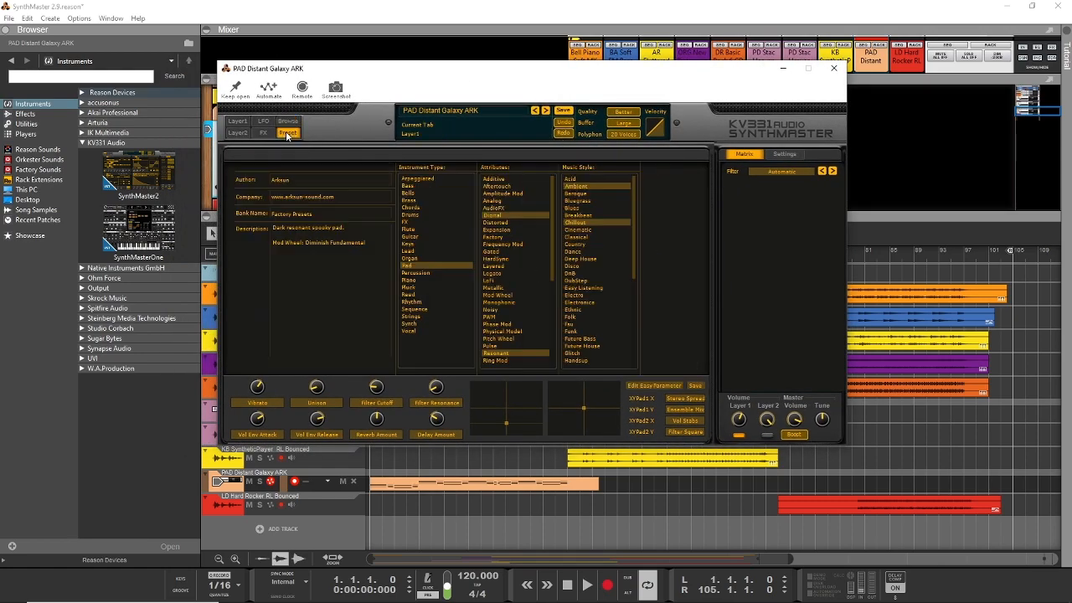
left_click(287, 121)
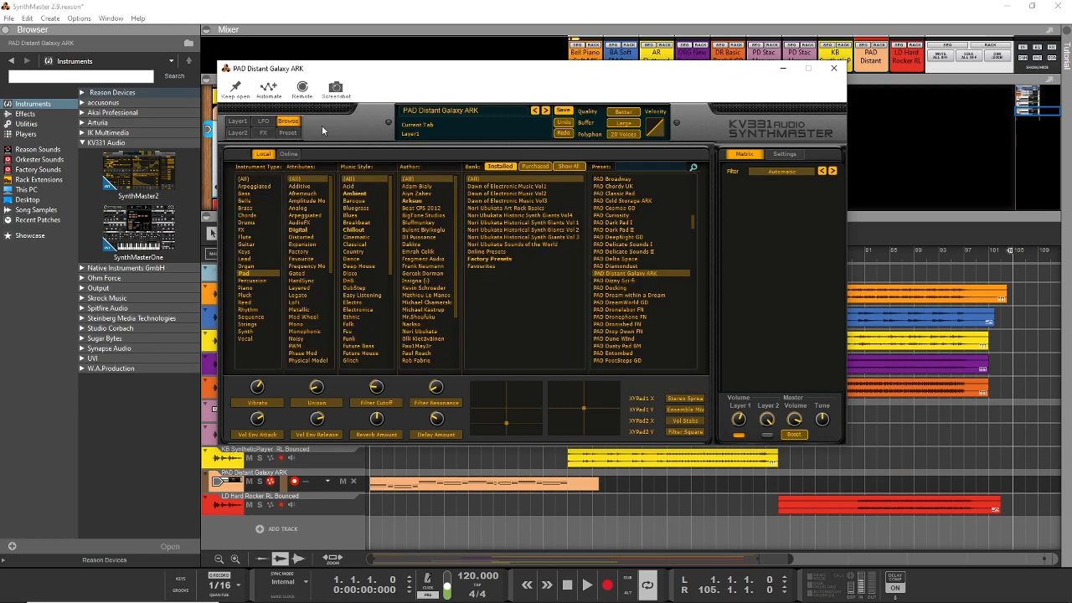